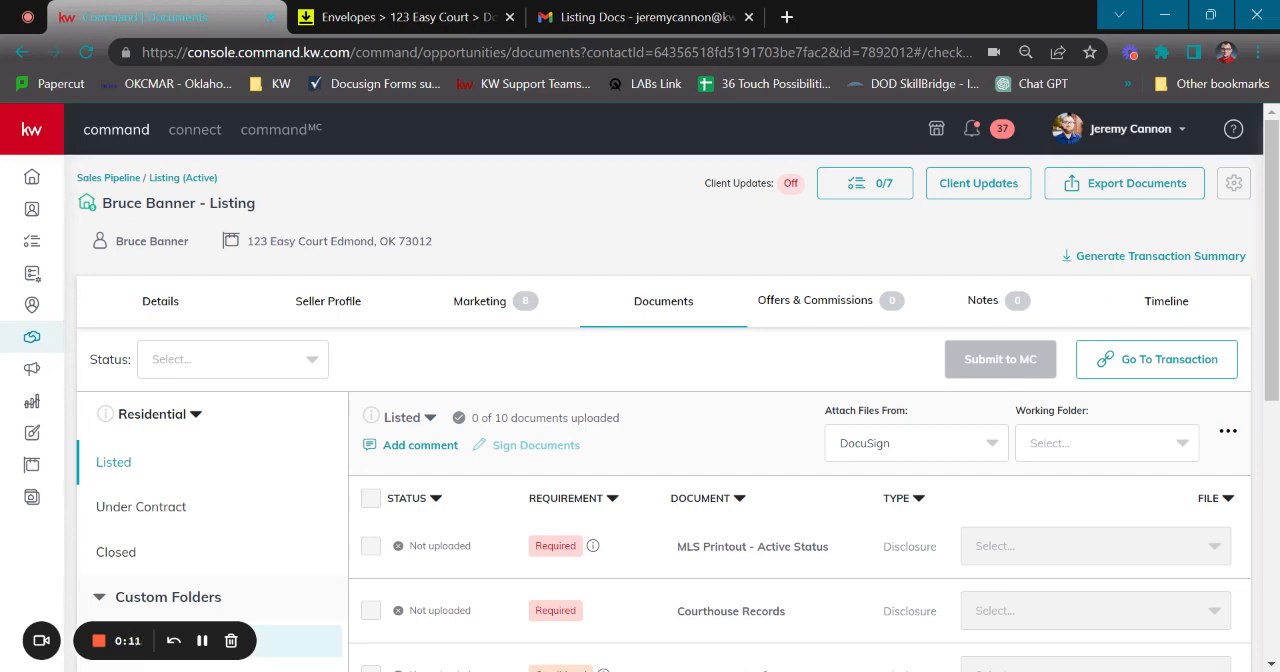
Switch to Gmail, read the Listing Docs email and open its documents for review in DocuSign
click(600, 17)
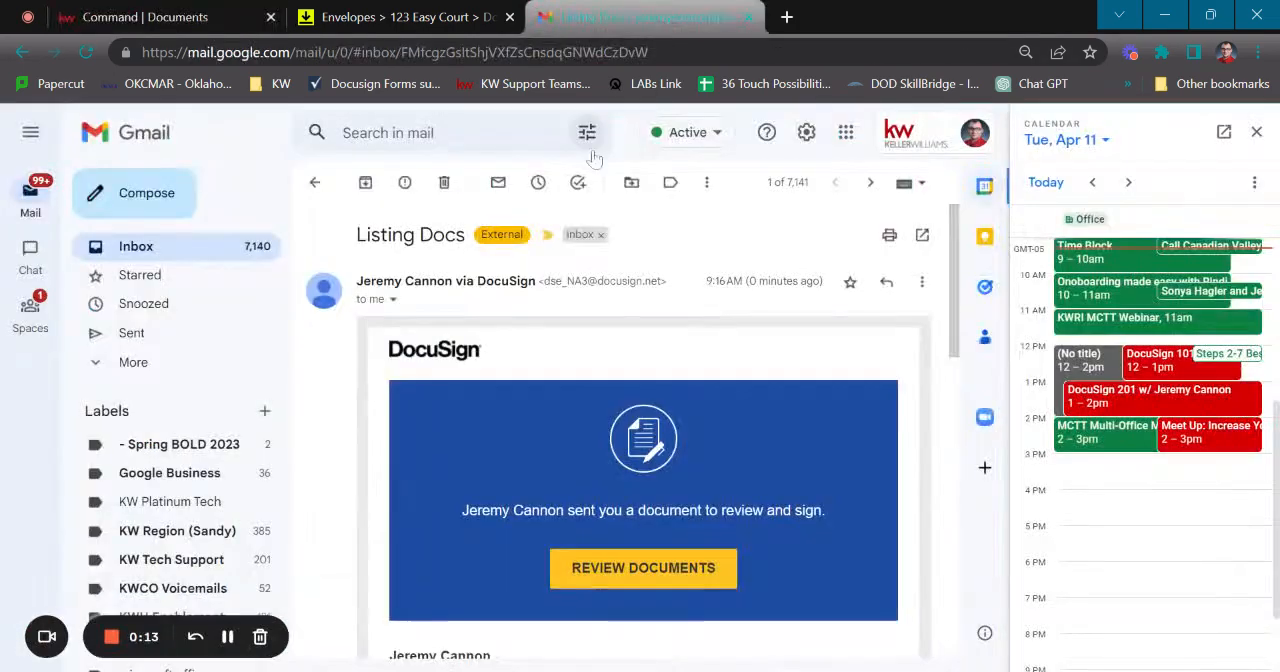
scroll(765, 440, down, 2)
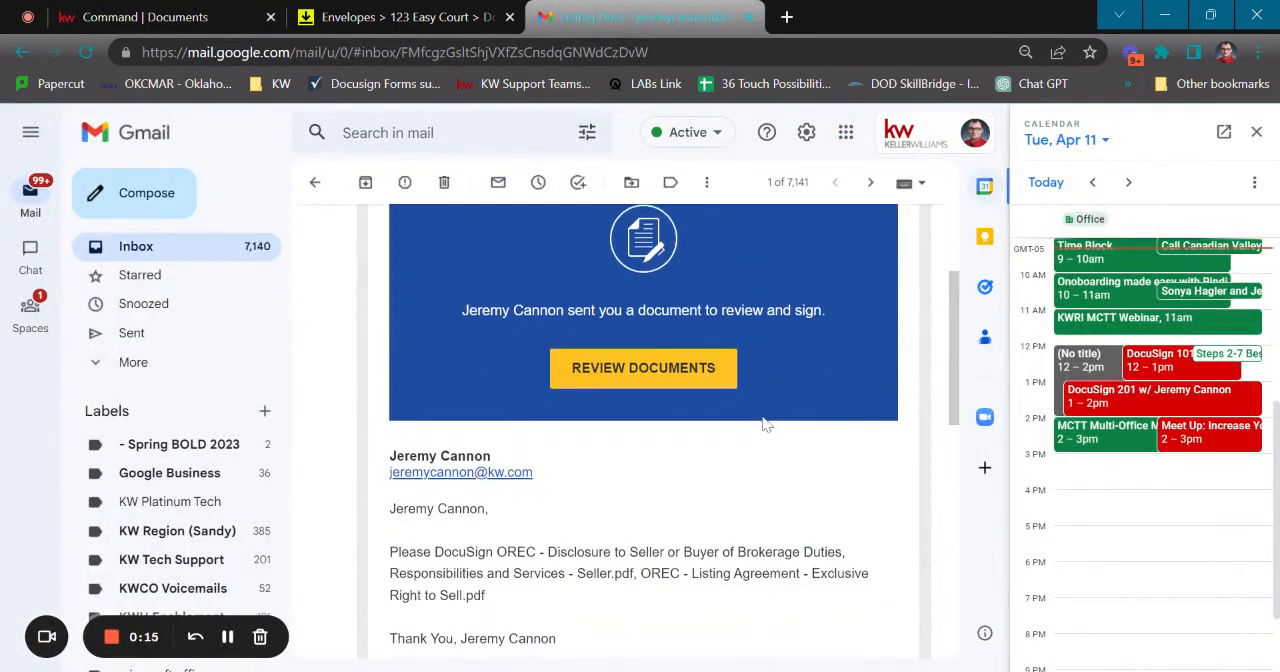
scroll(765, 390, up, 1)
scroll(749, 377, up, 1)
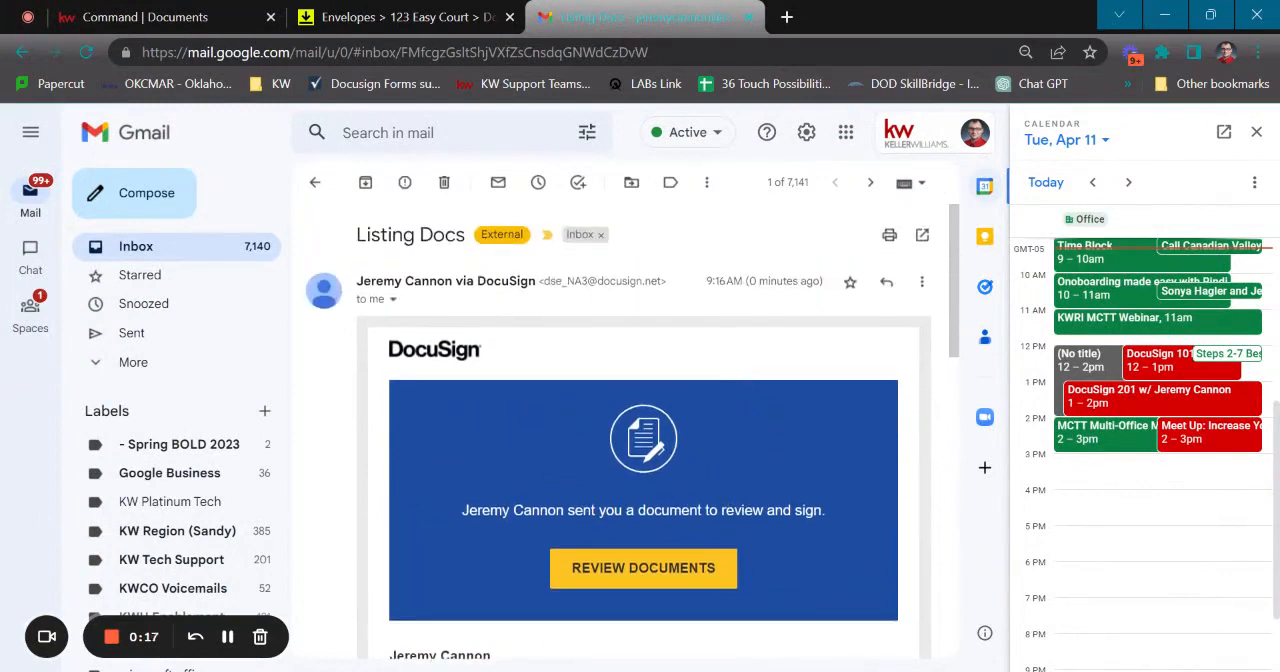
scroll(667, 372, down, 1)
scroll(667, 377, down, 1)
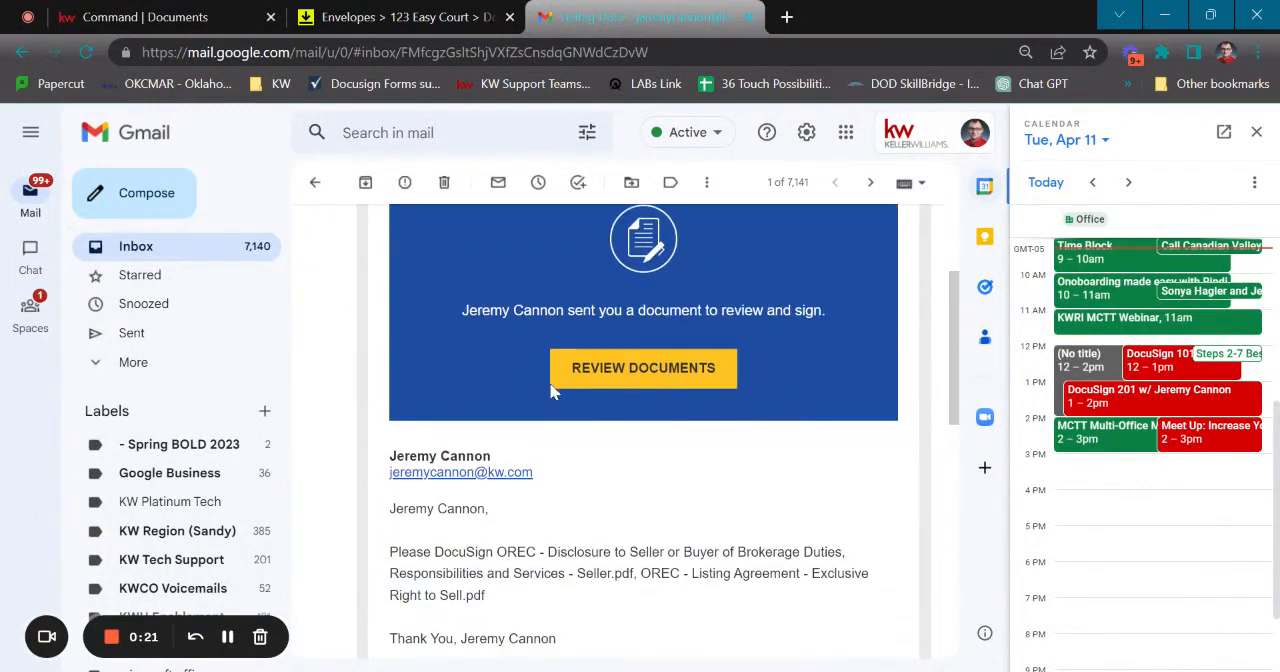
click(660, 378)
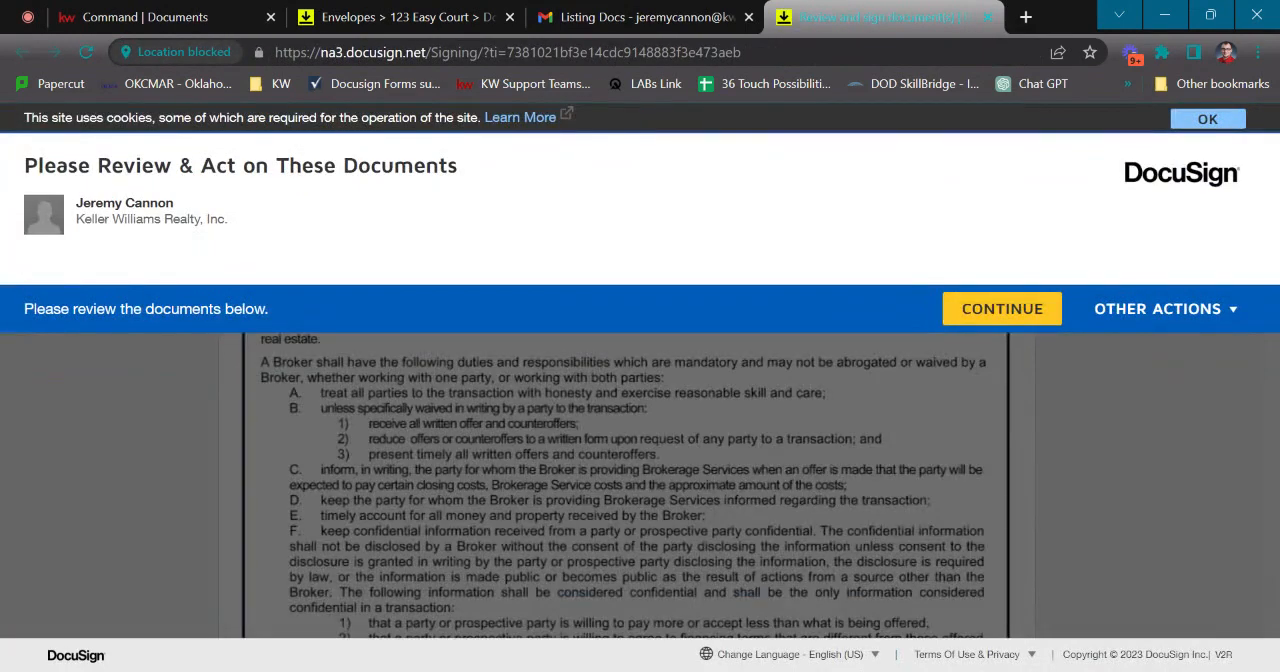
Continue to the documents, sign the Broker/Associate signature field of the listing agreement and finish signing
click(996, 311)
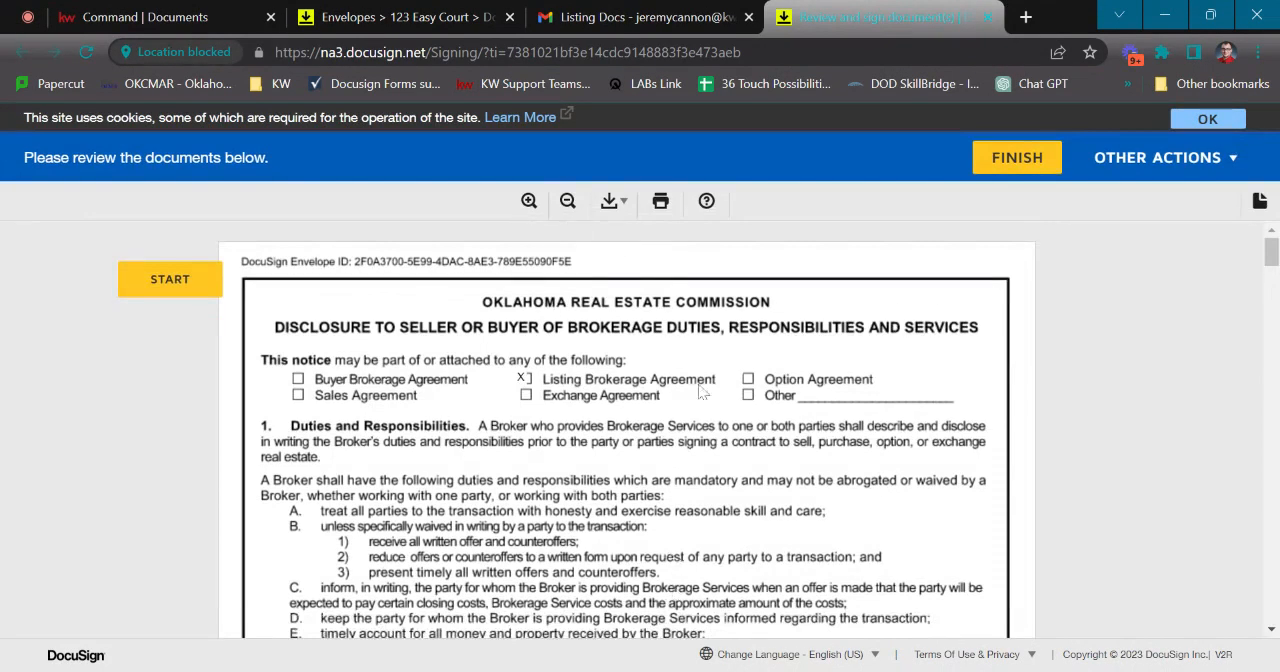
click(152, 283)
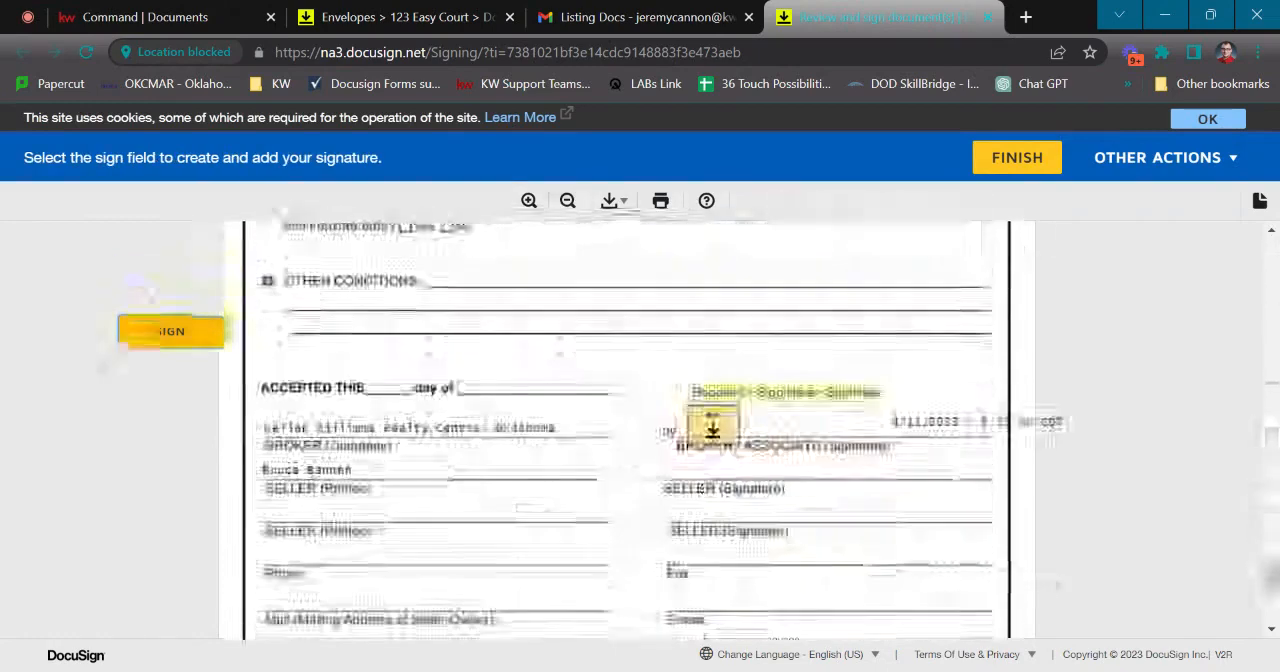
click(714, 430)
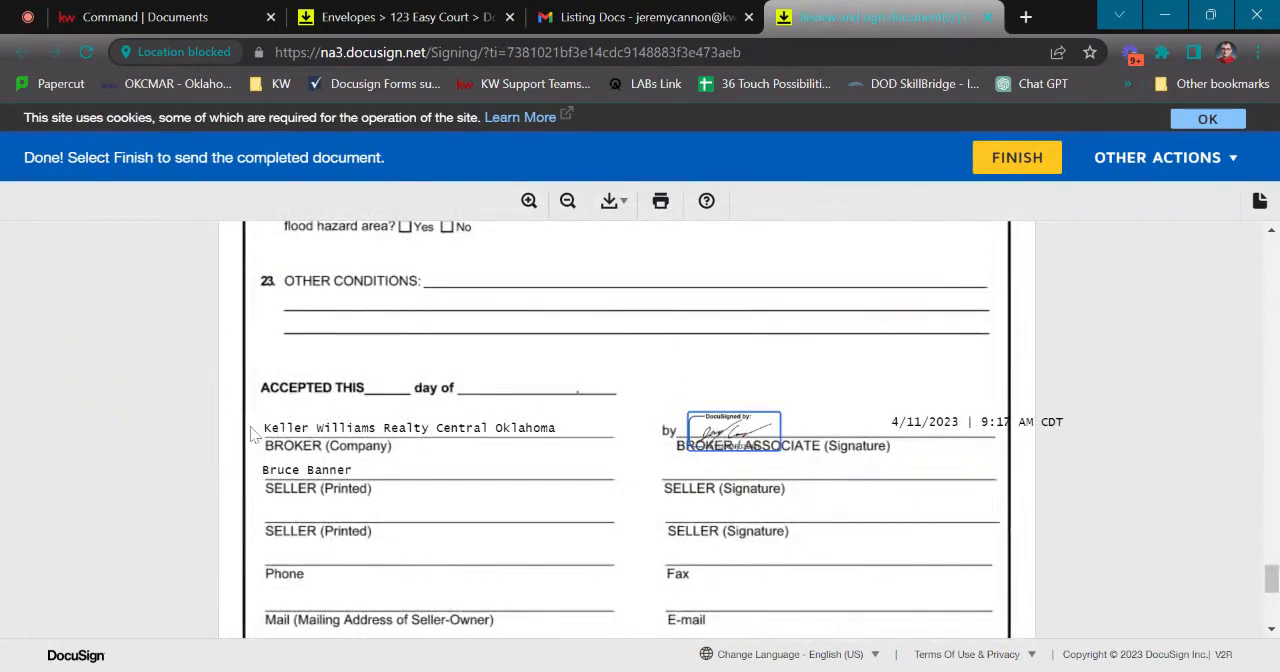
scroll(434, 460, down, 5)
scroll(432, 460, up, 2)
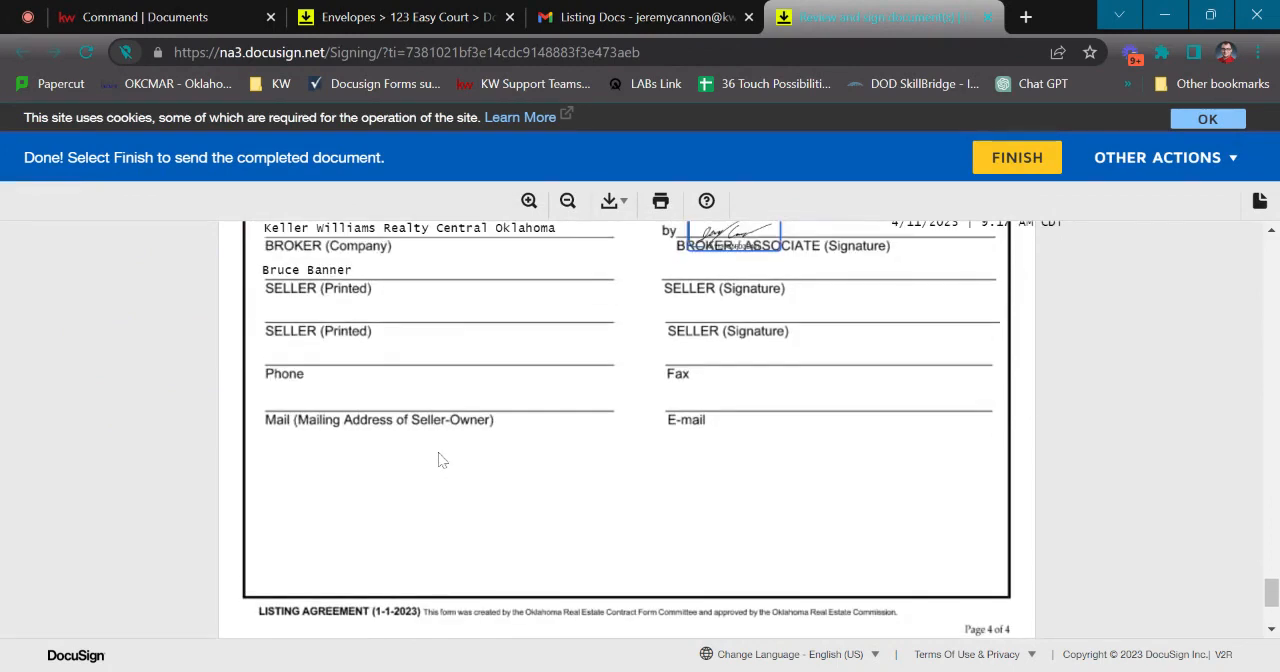
scroll(789, 483, up, 1)
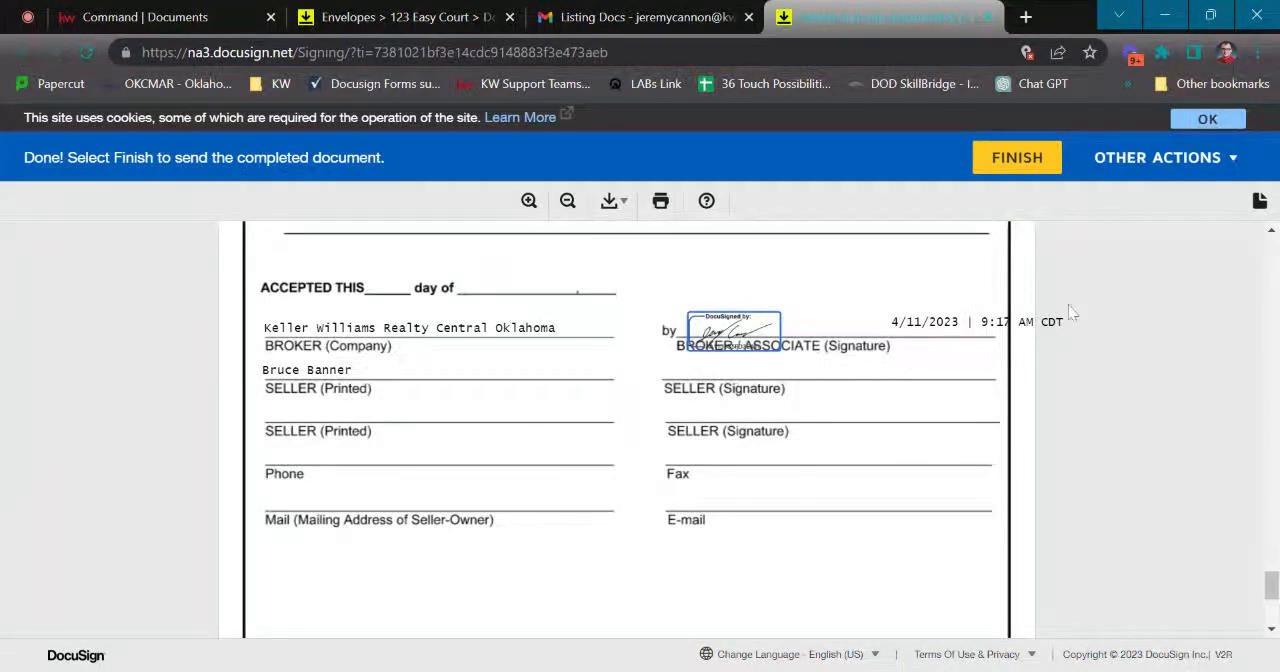
click(1017, 160)
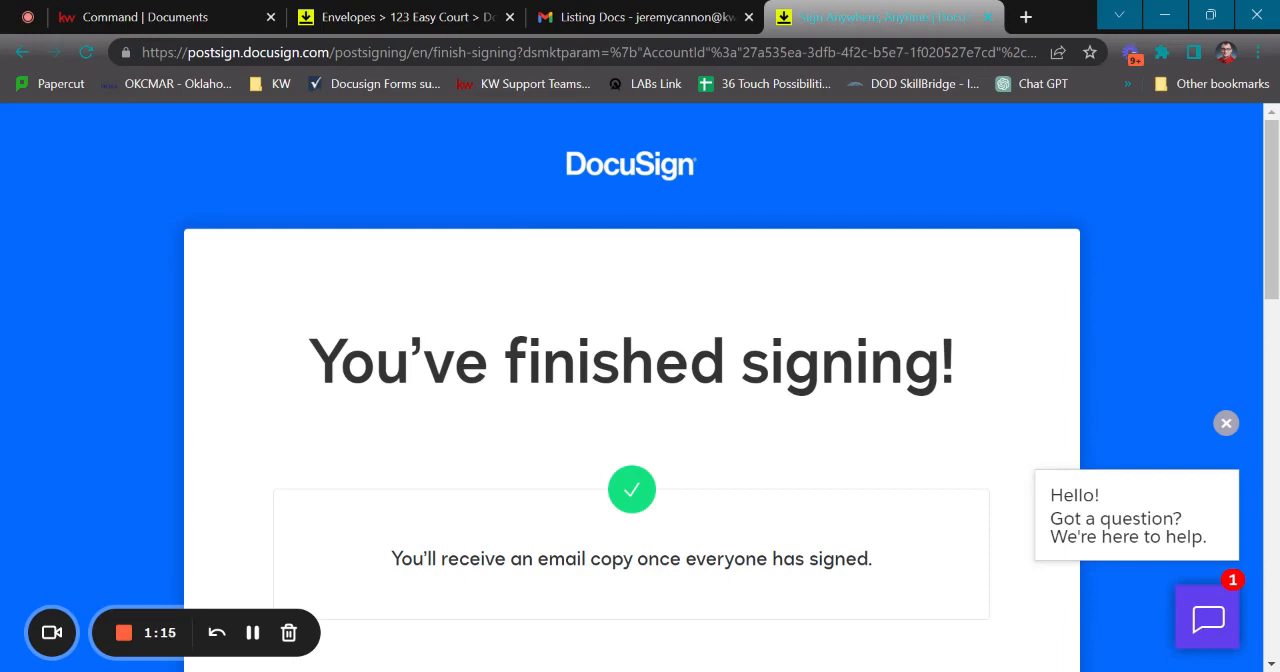
Switch to DocuSign Rooms, open the listing room's documents and reload them to bring in the signed copies
click(398, 18)
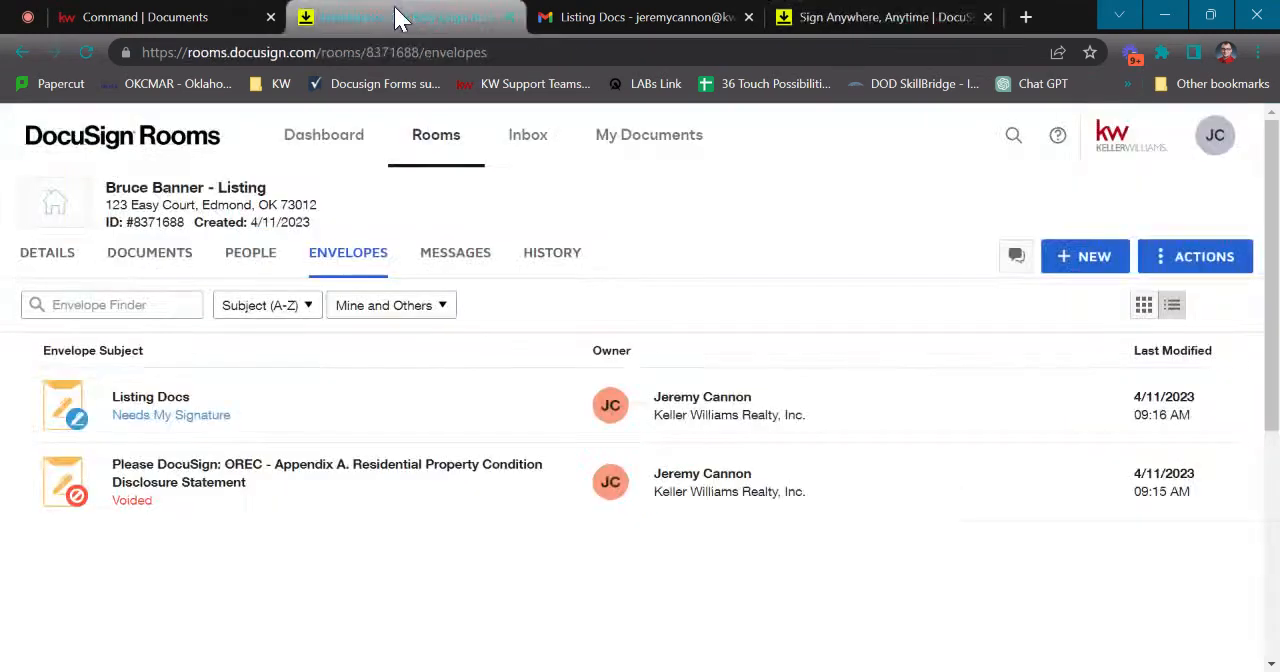
click(153, 256)
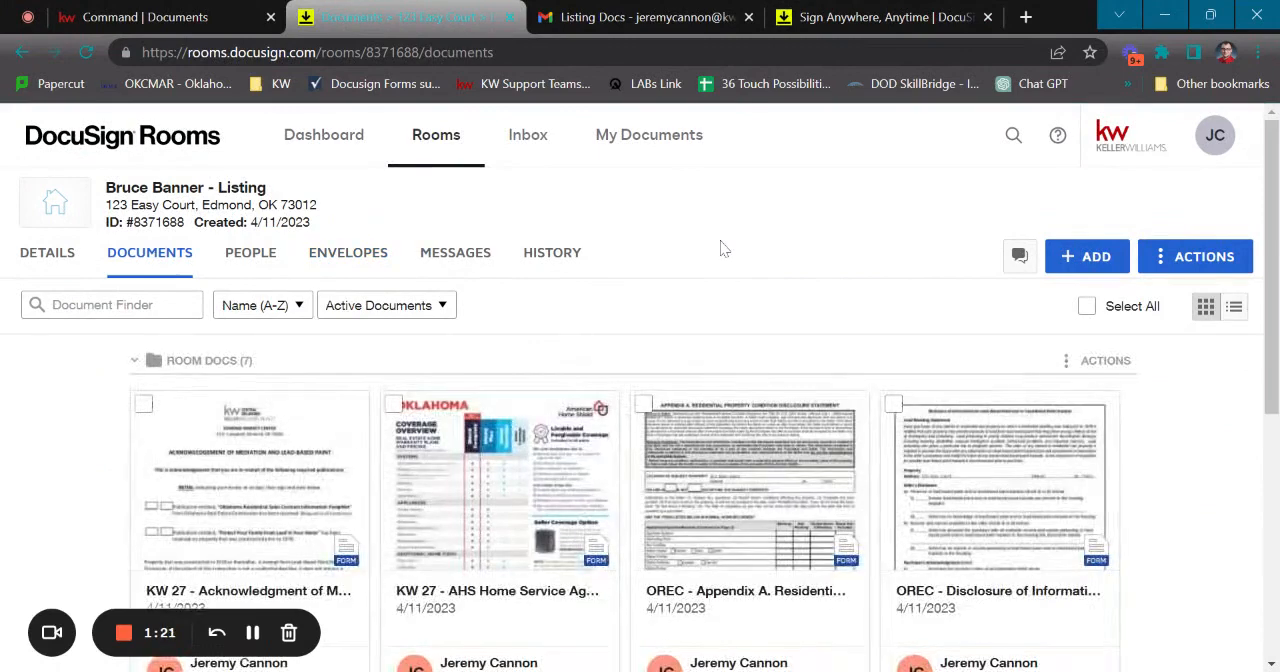
scroll(640, 285, down, 4)
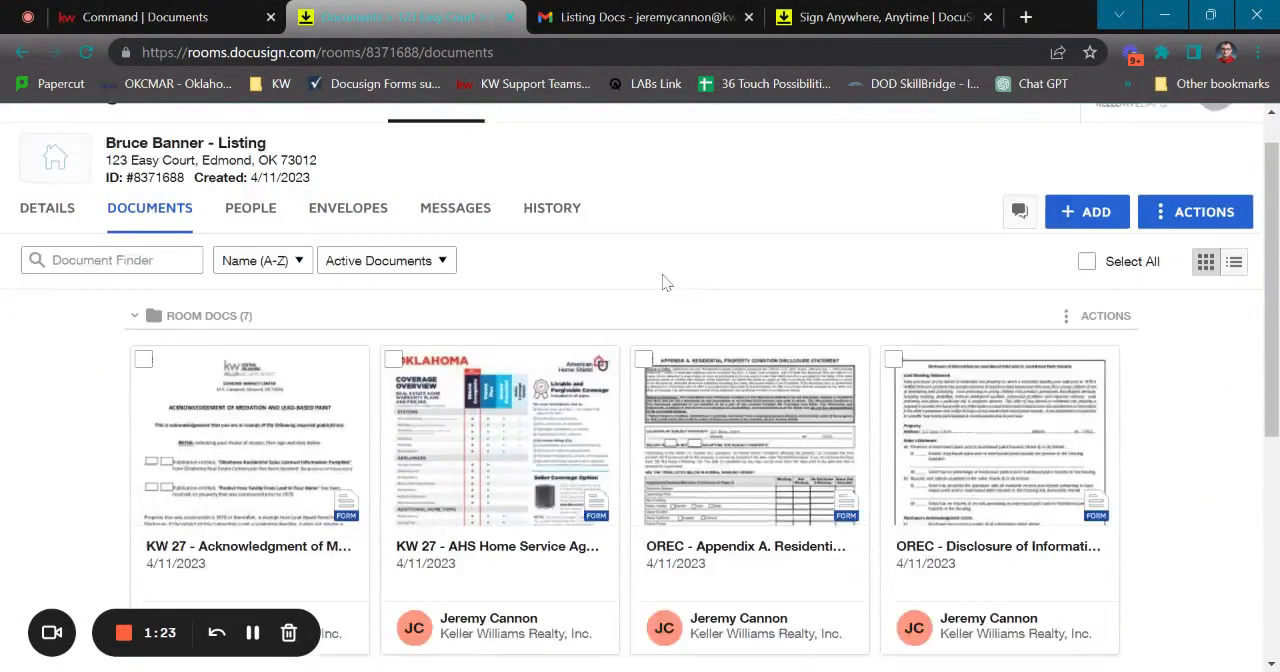
scroll(1097, 390, up, 6)
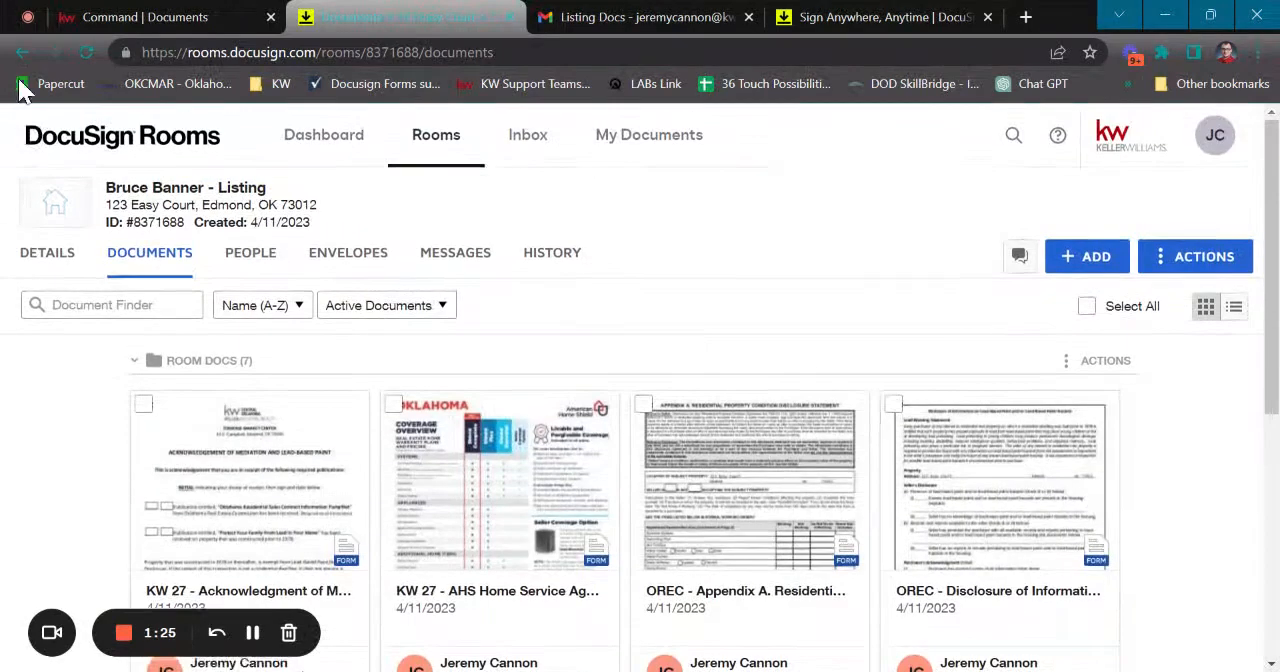
click(85, 54)
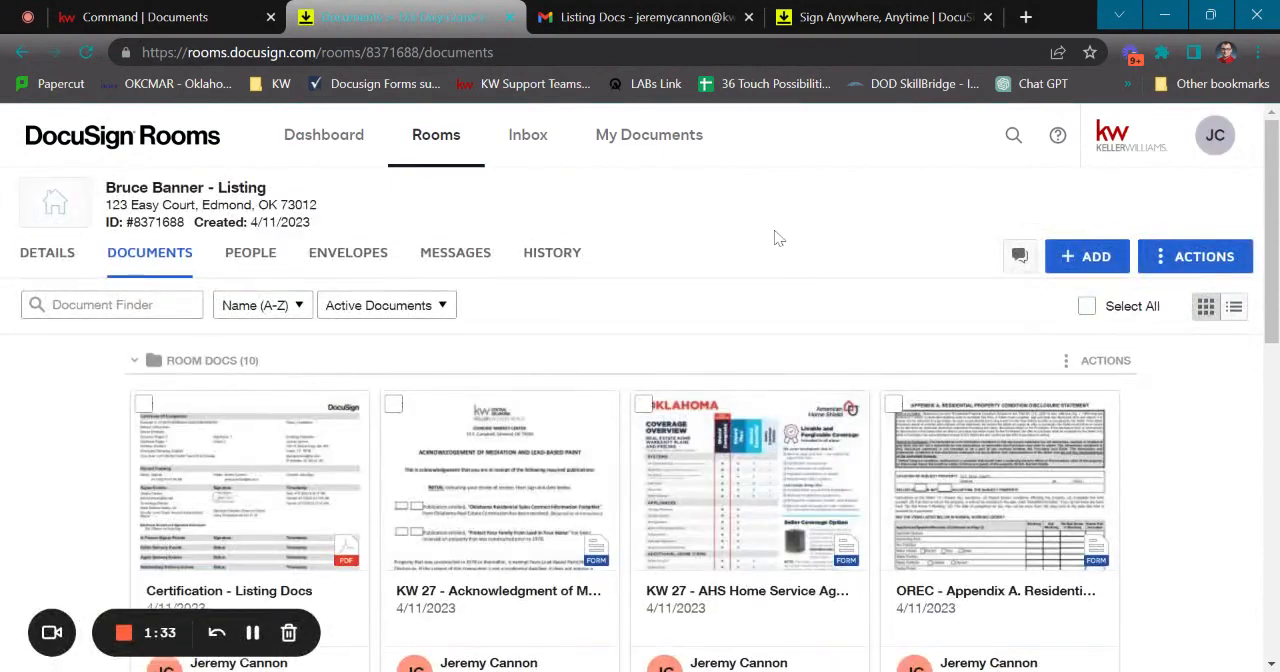
Examine the room documents, comparing the signed copies of the disclosure and listing agreement with the original forms
scroll(777, 237, down, 4)
scroll(814, 380, down, 2)
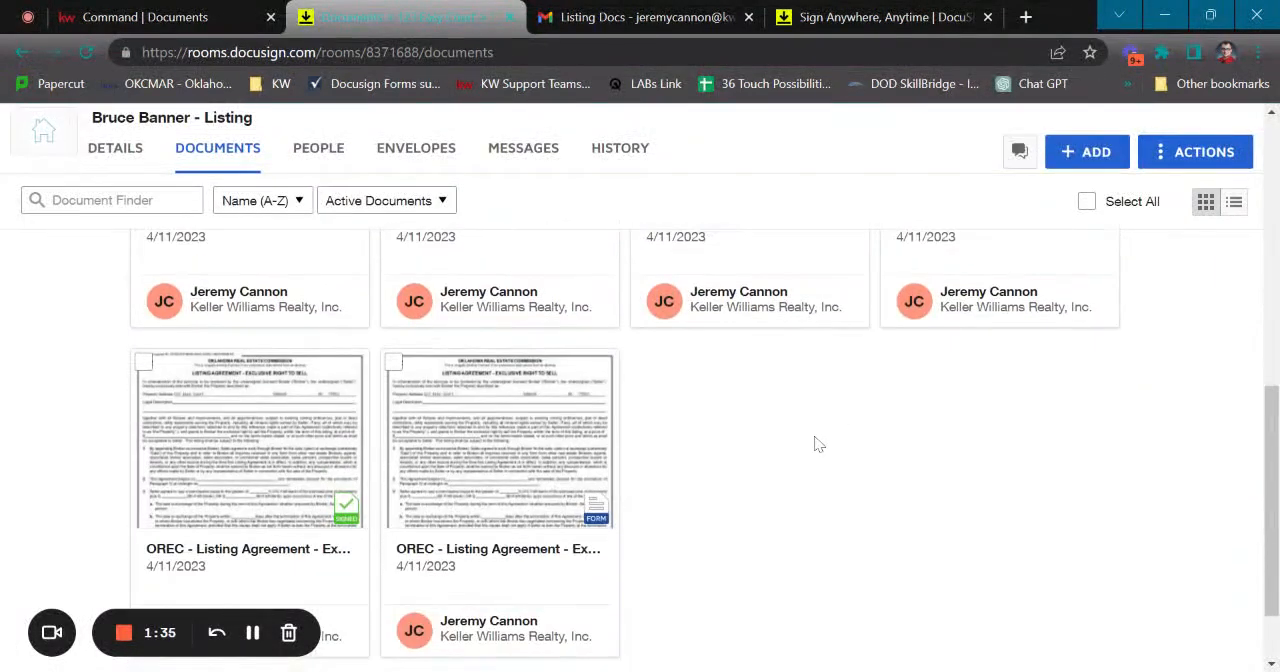
scroll(513, 435, up, 1)
scroll(513, 435, up, 5)
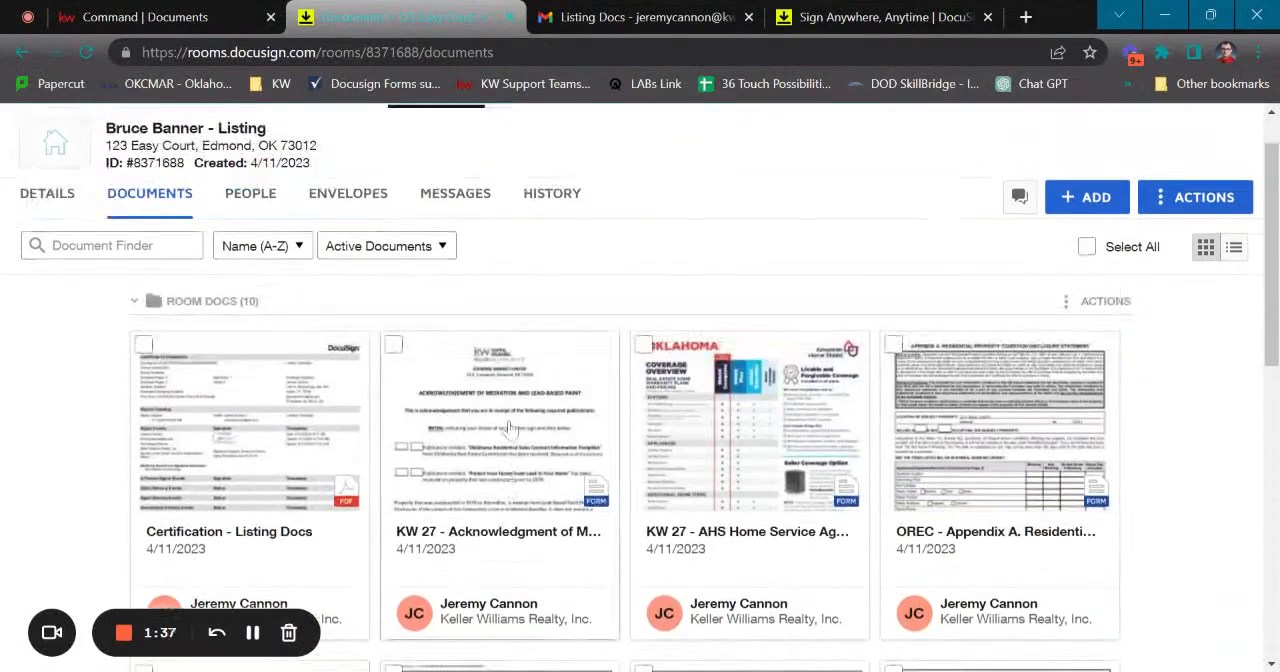
scroll(510, 427, down, 7)
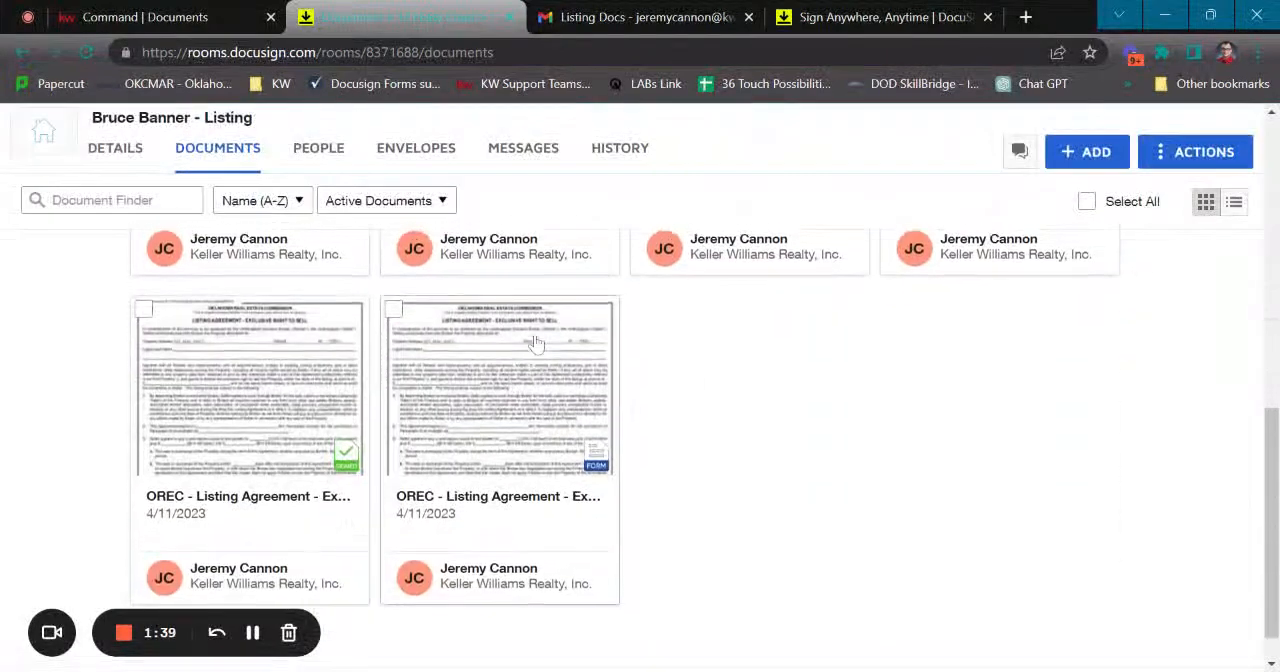
scroll(535, 343, up, 2)
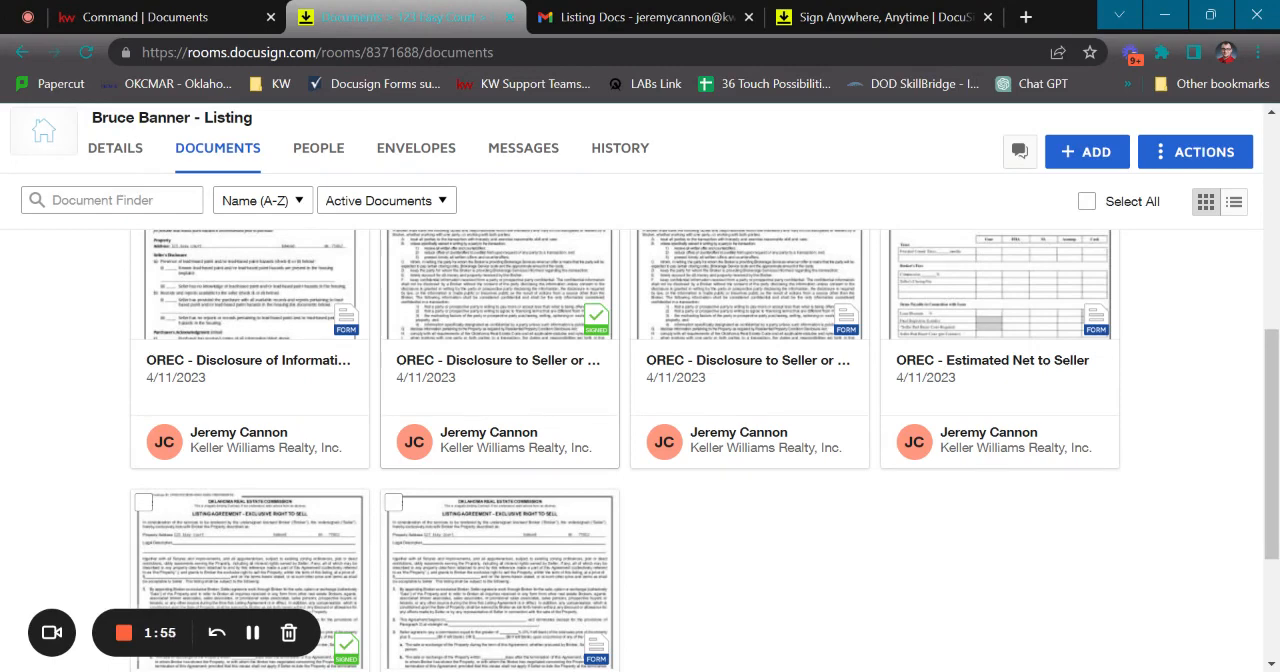
scroll(508, 368, down, 3)
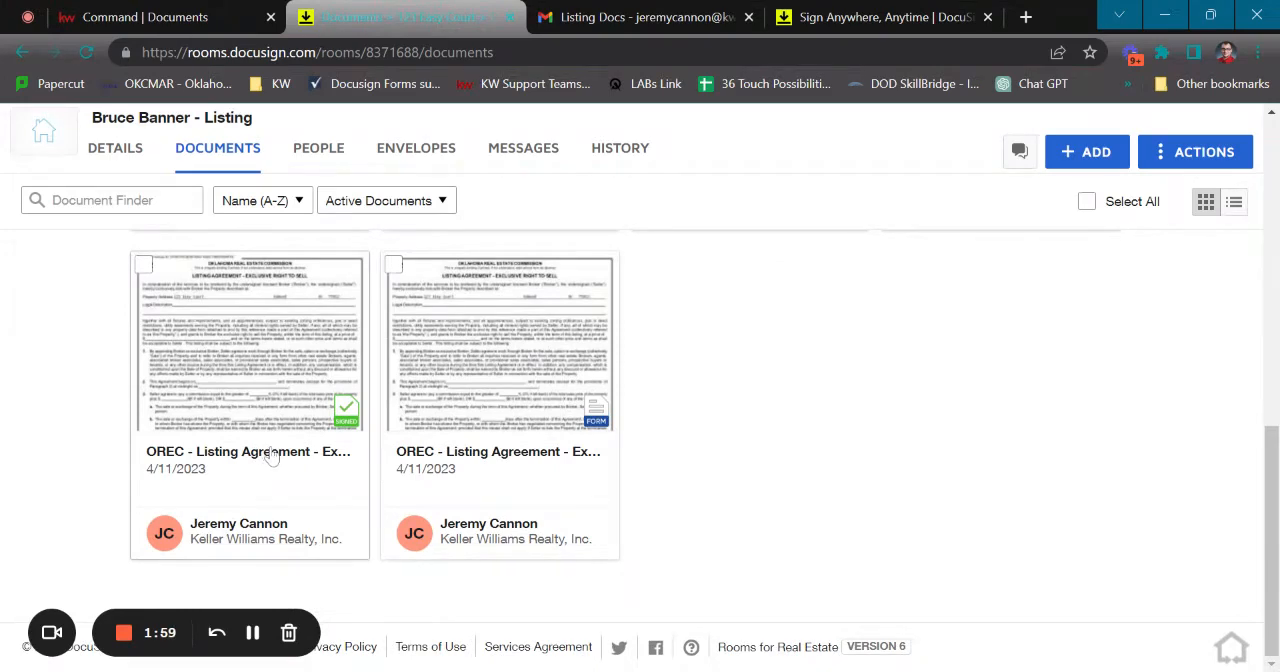
scroll(726, 420, up, 2)
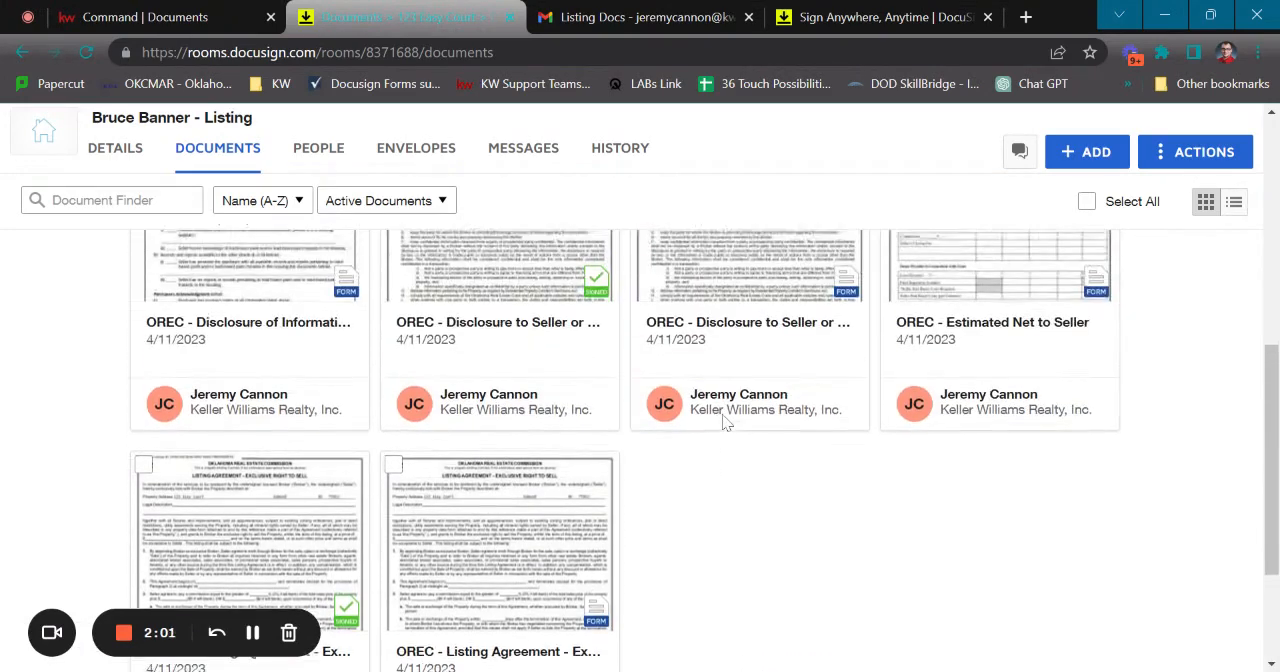
scroll(677, 526, up, 1)
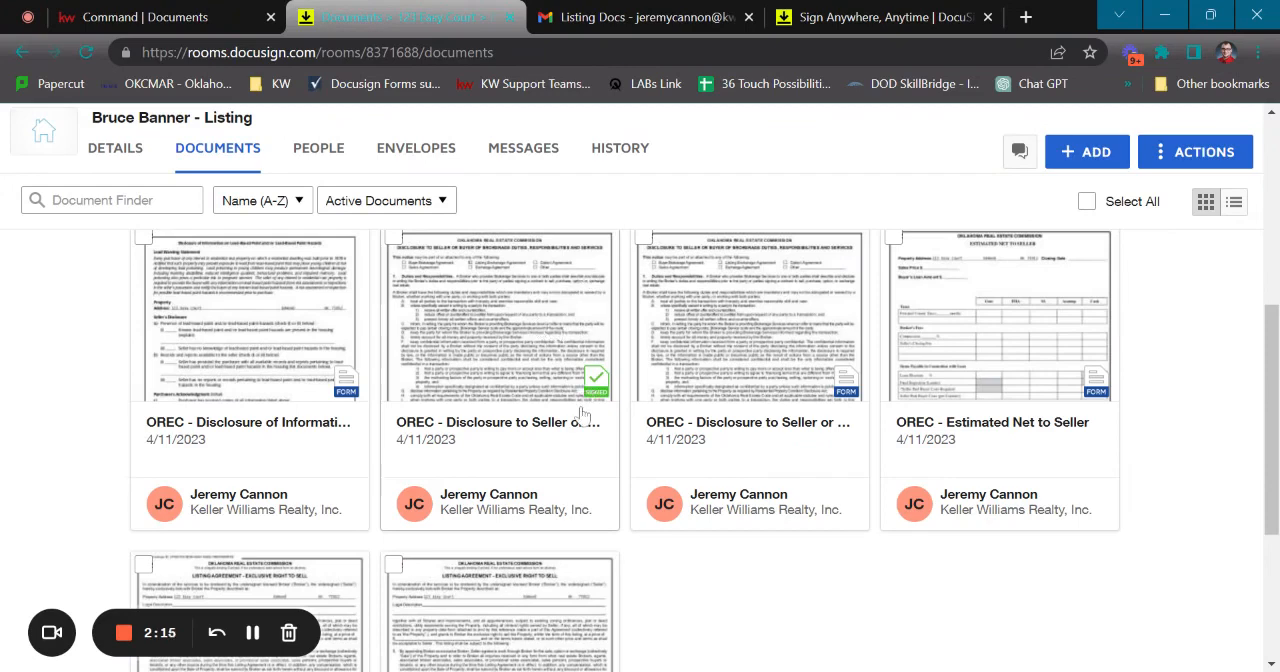
scroll(577, 401, up, 2)
scroll(100, 412, up, 2)
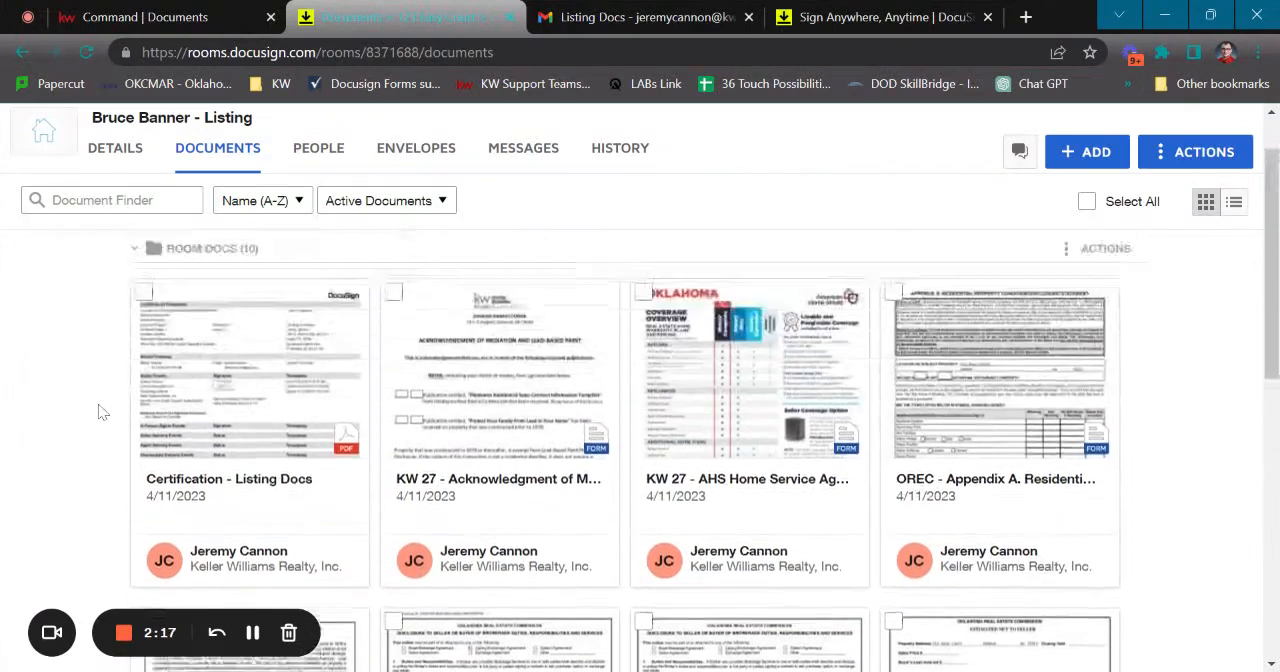
Switch to the listing's documents in KW Command, check the attachment source options and set the working folder to Room Docs
click(197, 13)
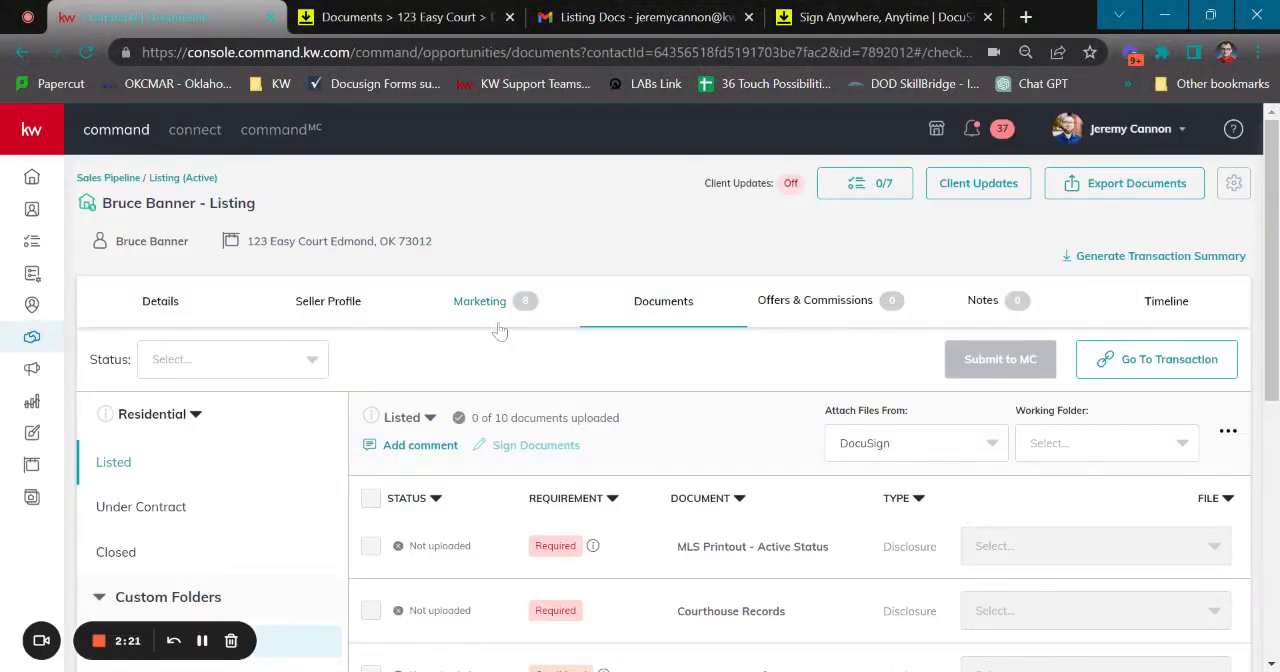
scroll(680, 305, down, 2)
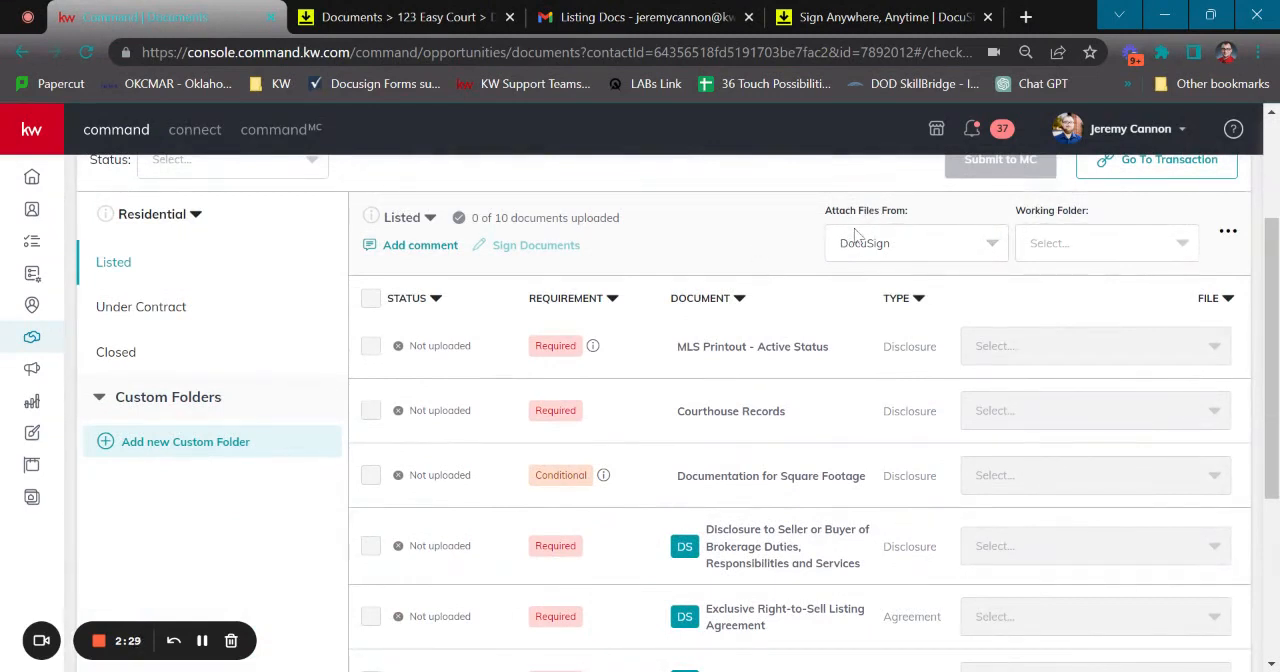
click(987, 248)
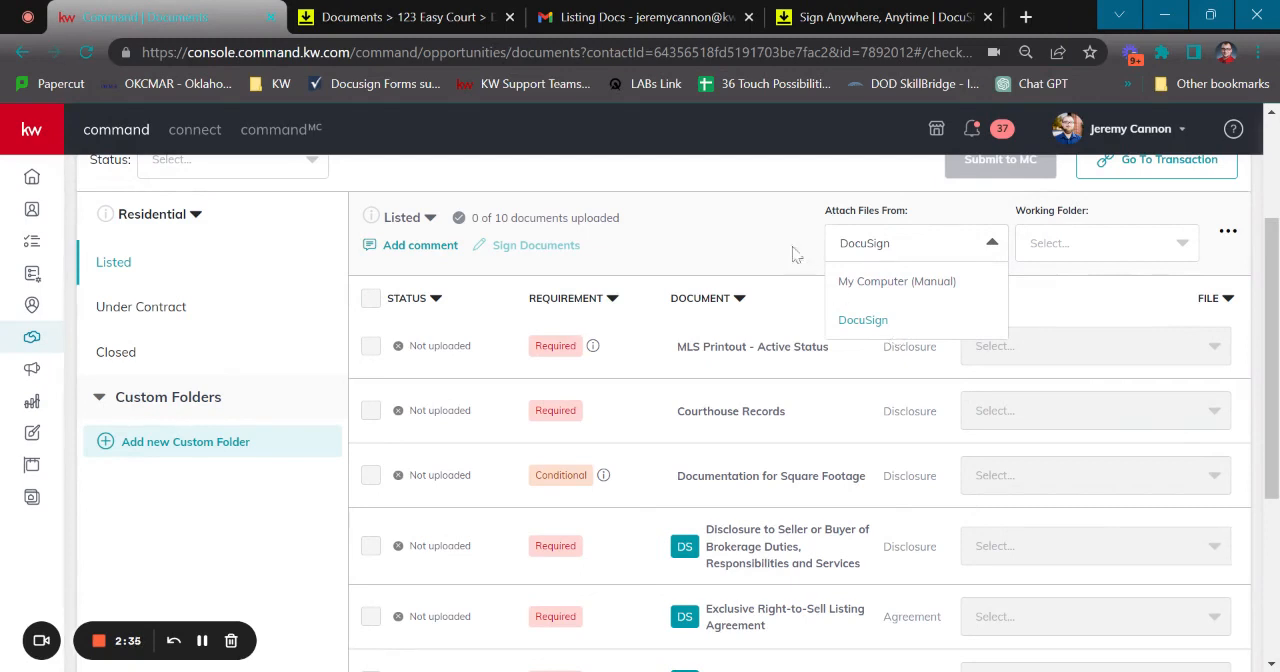
click(774, 220)
click(1166, 252)
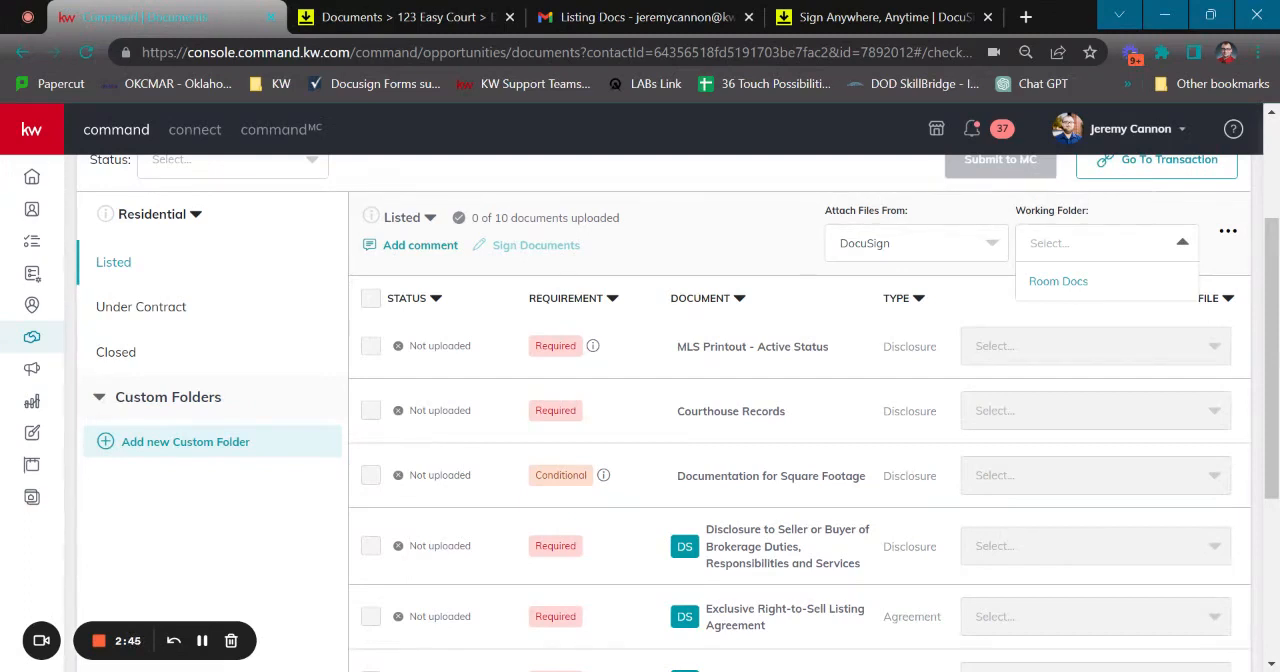
click(1058, 281)
Try to choose a file for the Disclosure to Seller or Buyer of Brokerage Duties, Responsibilities and Services requirement
scroll(1082, 282, down, 1)
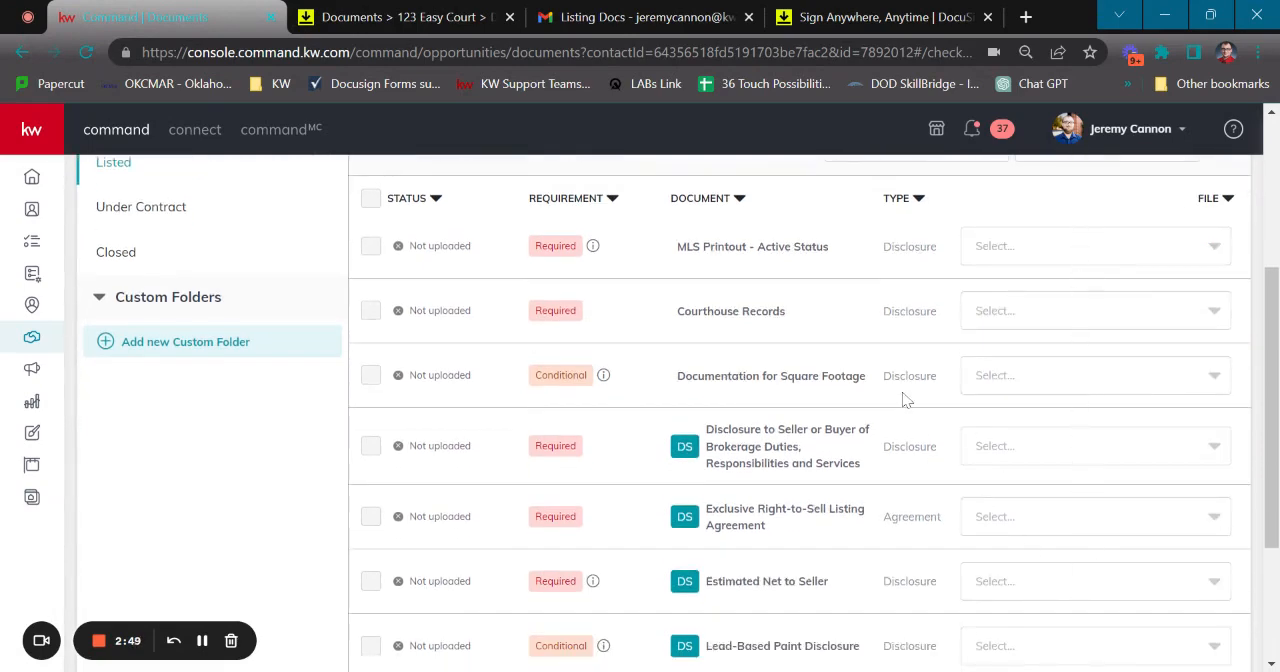
scroll(905, 398, down, 2)
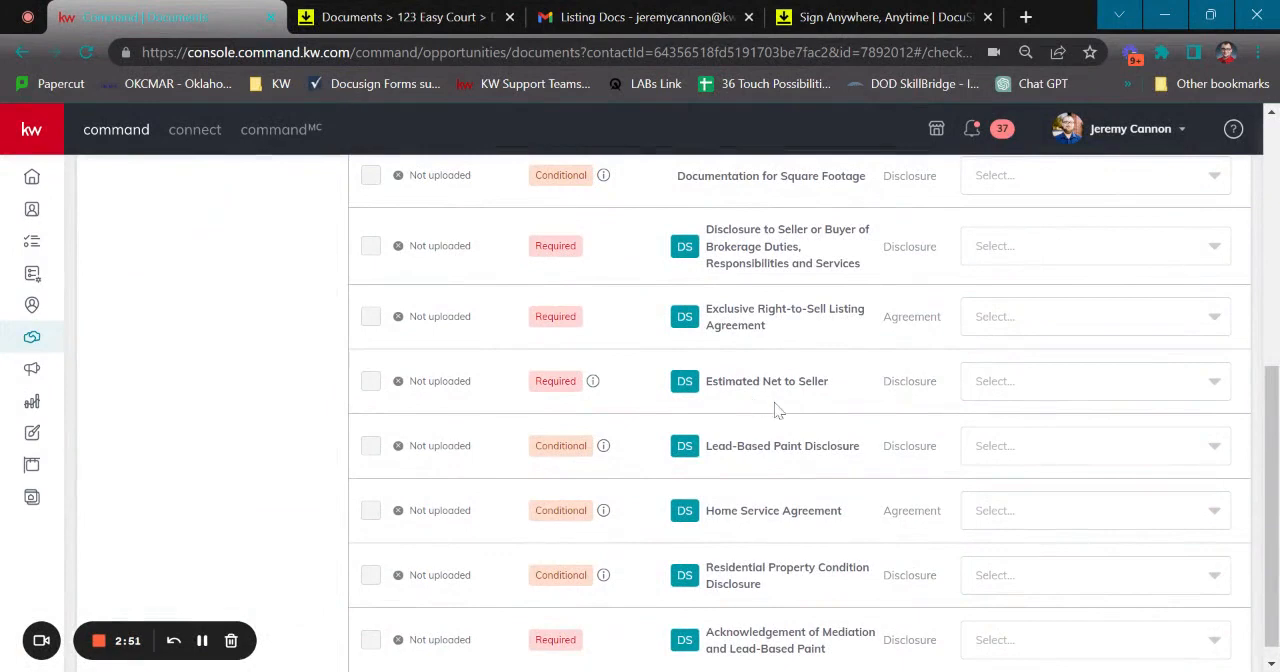
click(1144, 245)
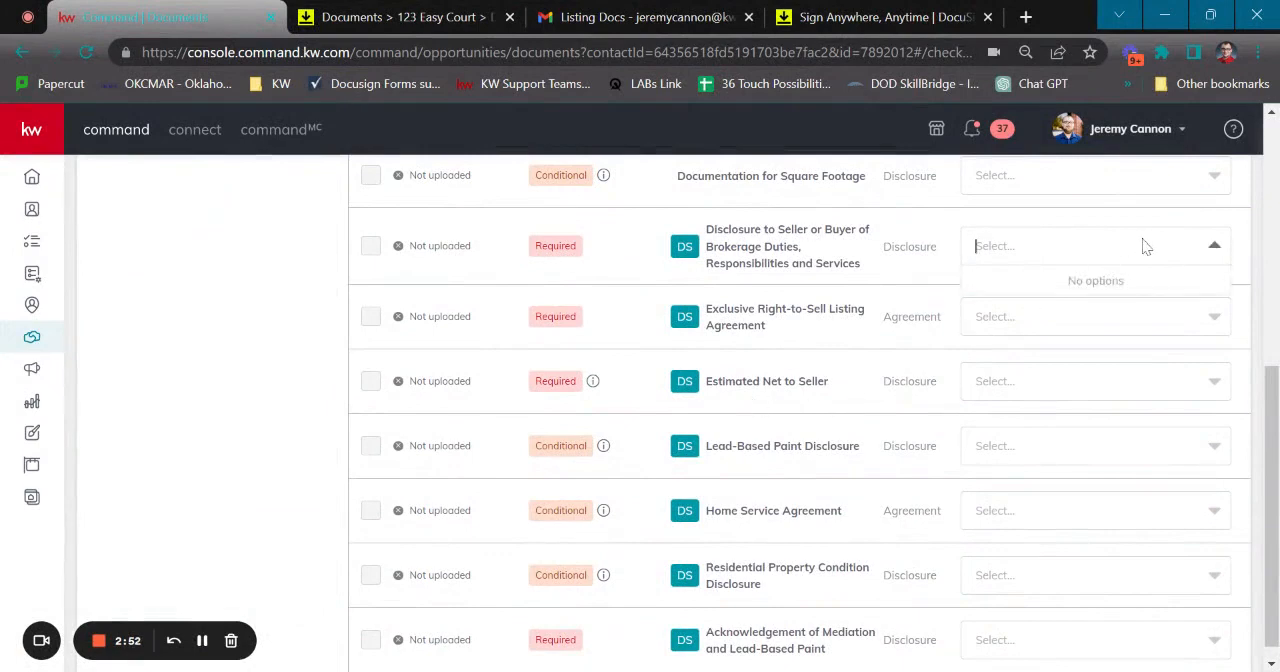
click(1212, 246)
scroll(1085, 255, up, 3)
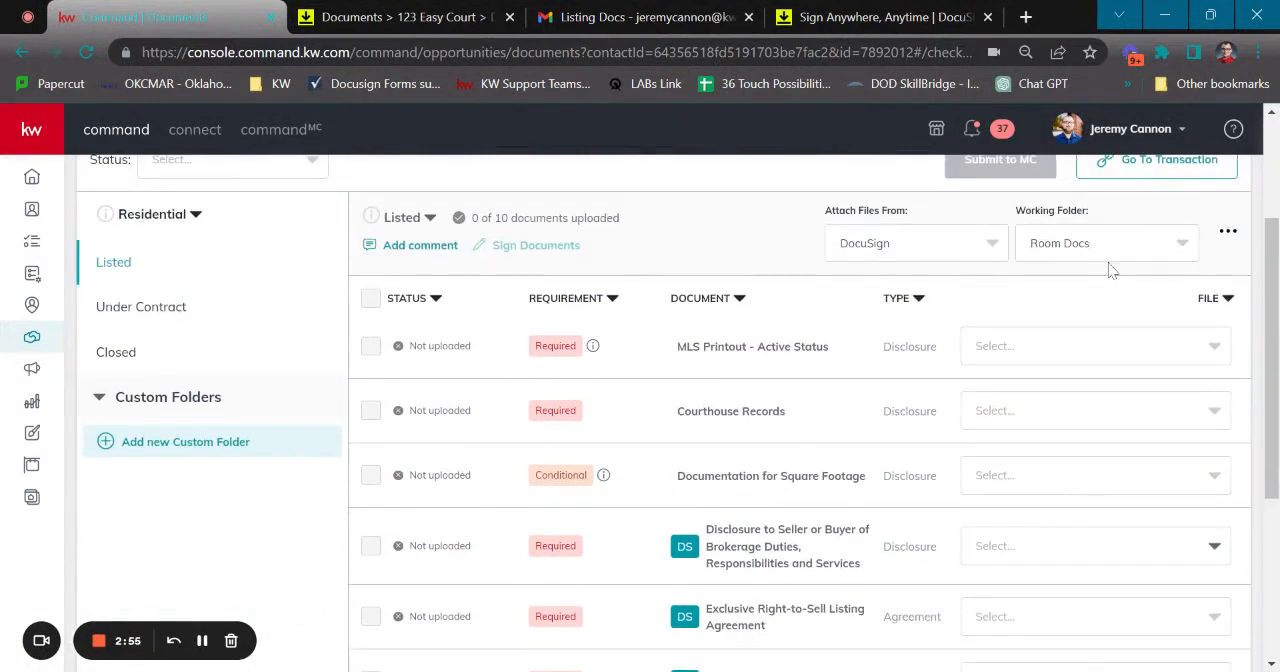
scroll(1109, 270, down, 1)
Reload the checklist and attach the signed OREC brokerage duties disclosure and the signed exclusive right-to-sell listing agreement to their matching requirements
click(88, 52)
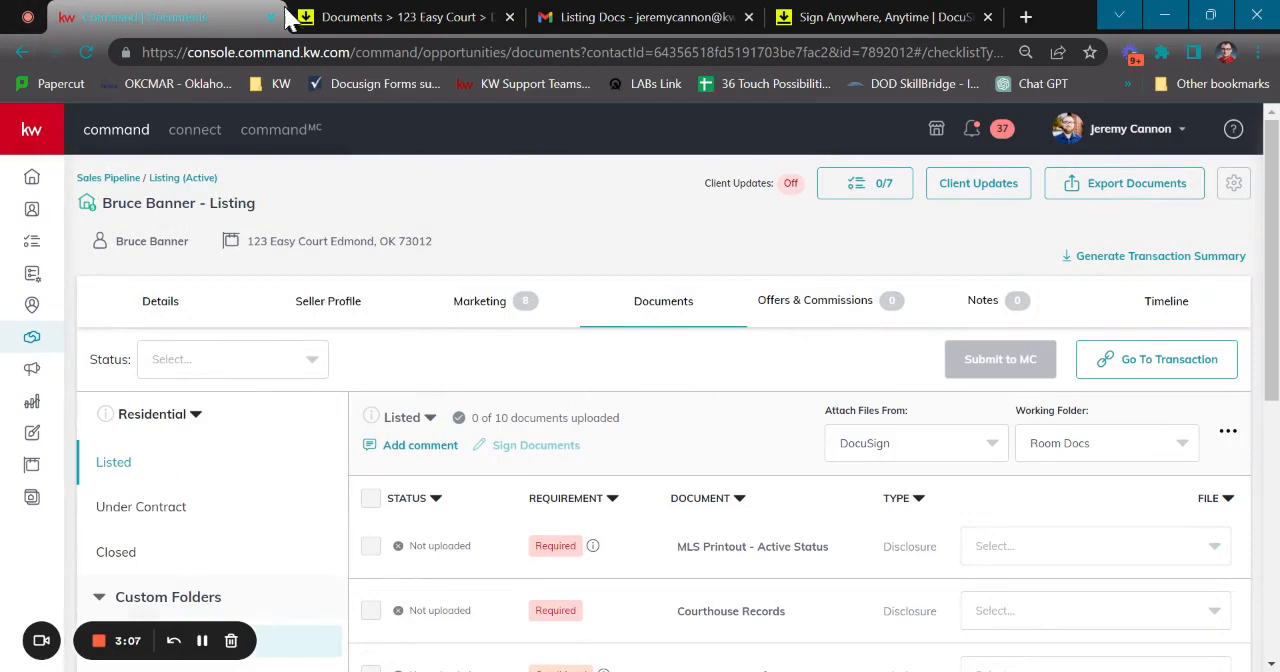
scroll(890, 300, down, 3)
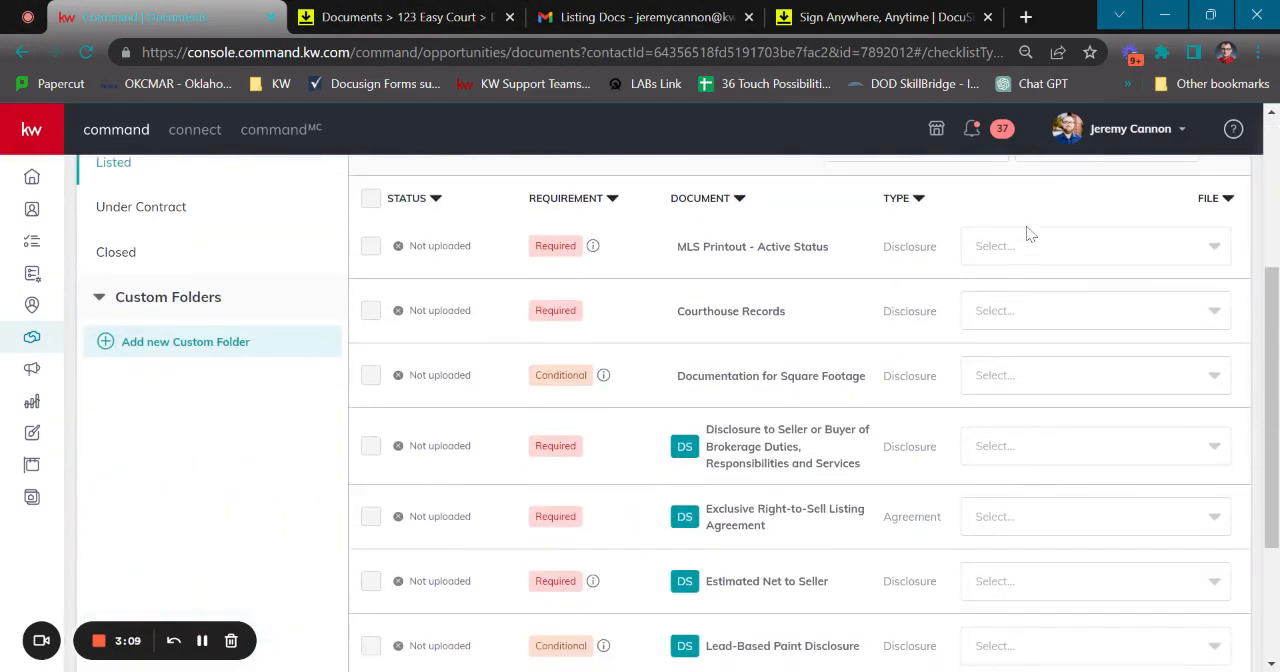
scroll(1028, 240, down, 1)
click(1107, 349)
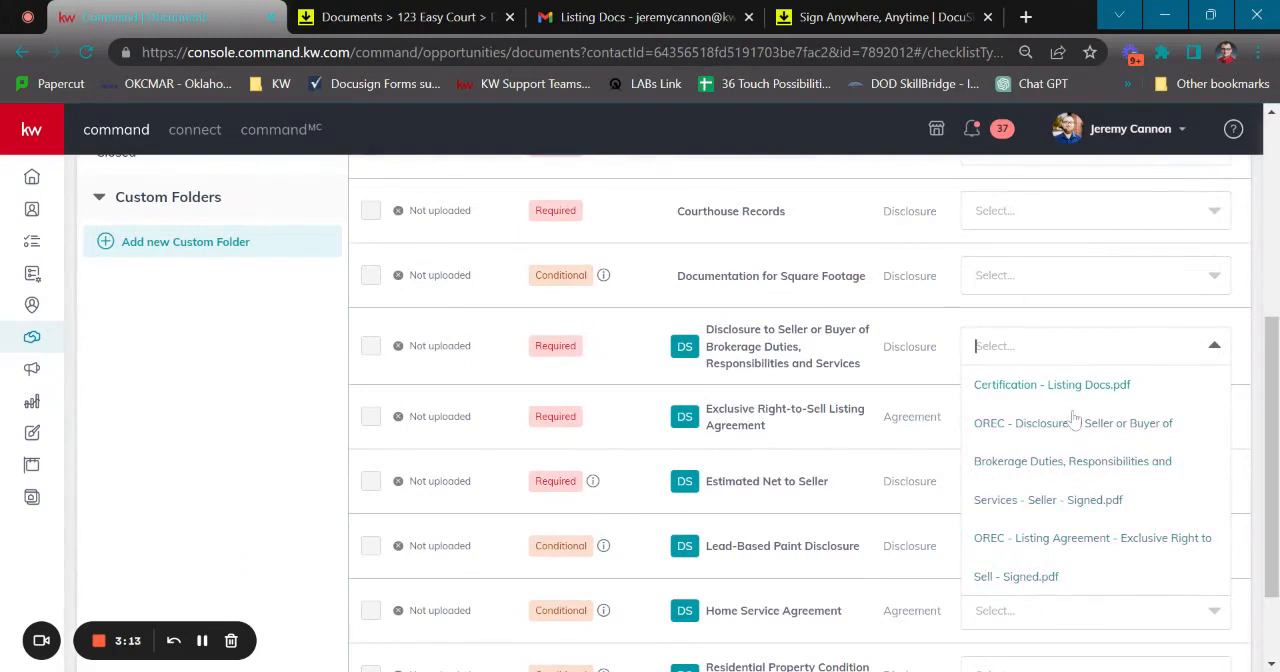
scroll(1048, 540, down, 1)
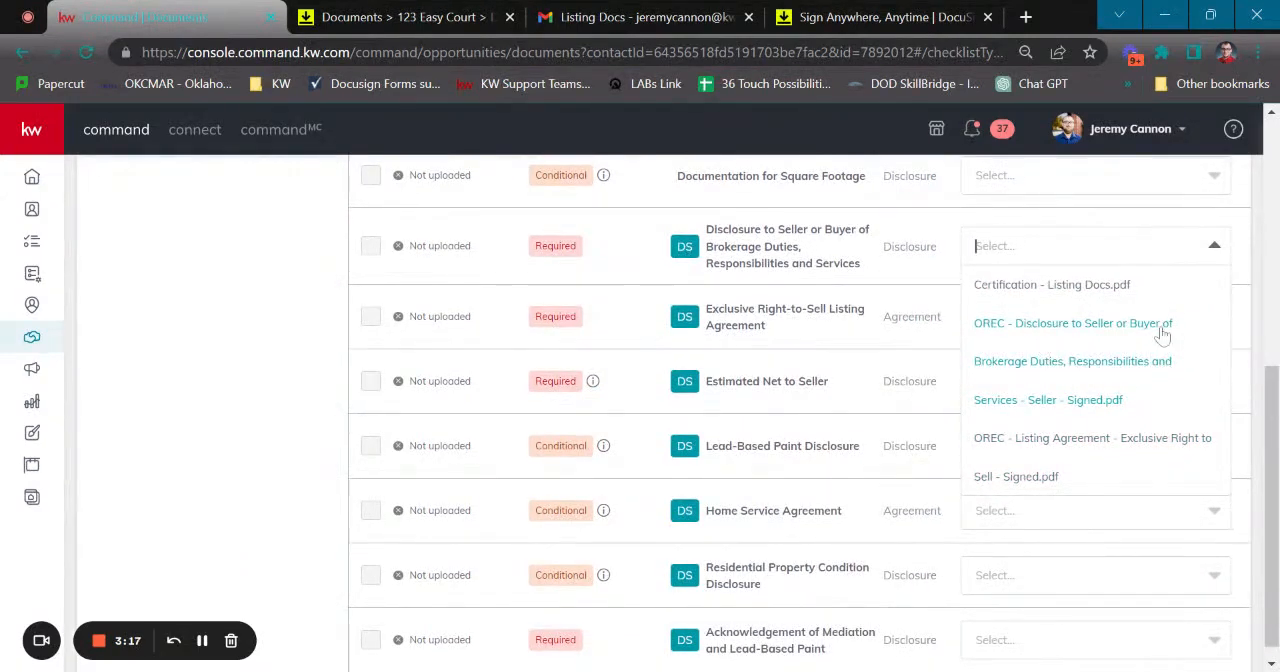
click(1078, 352)
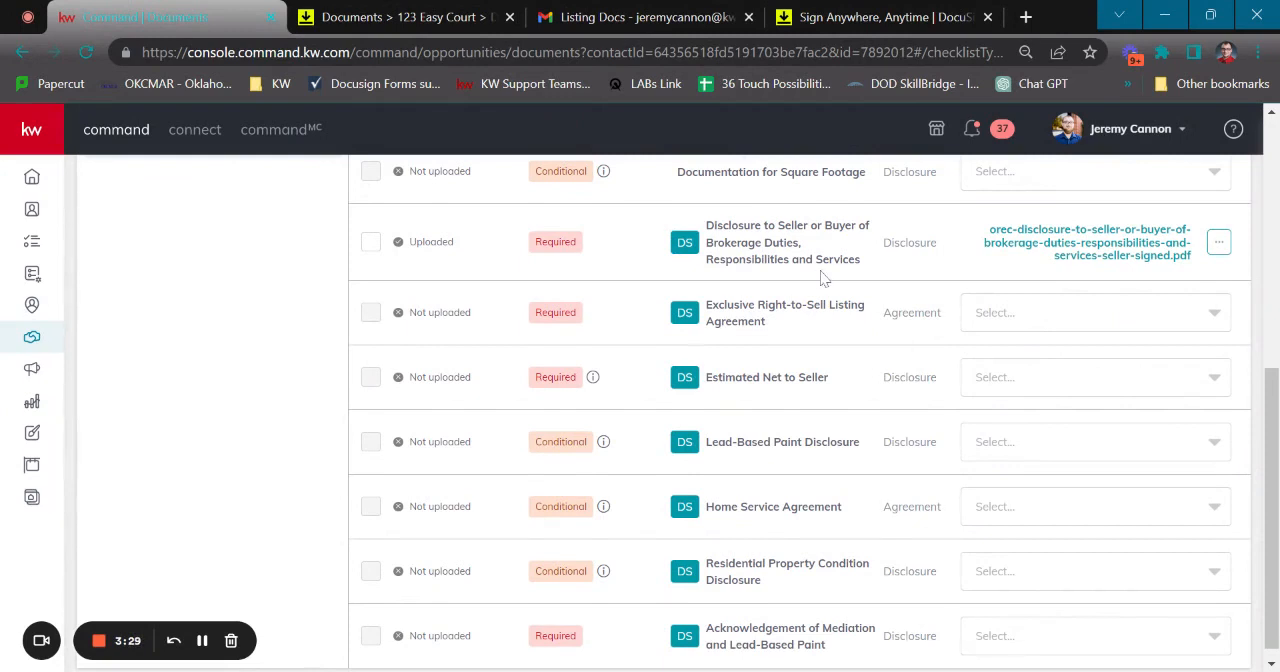
click(1117, 312)
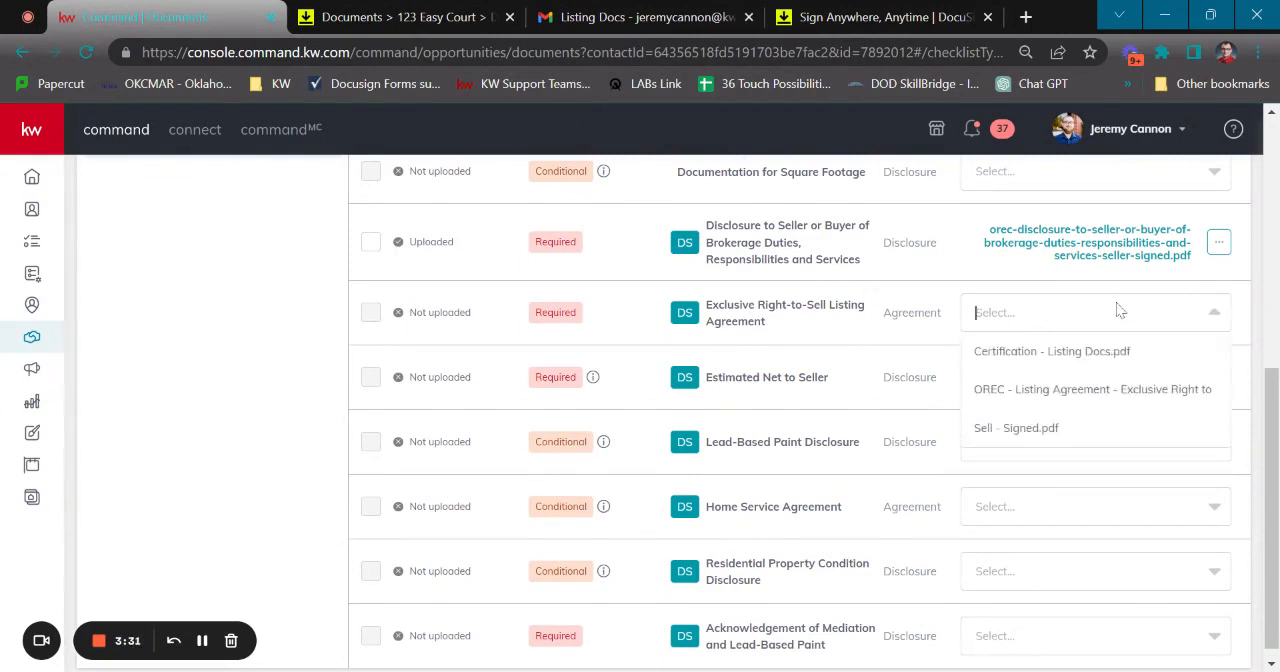
click(1045, 418)
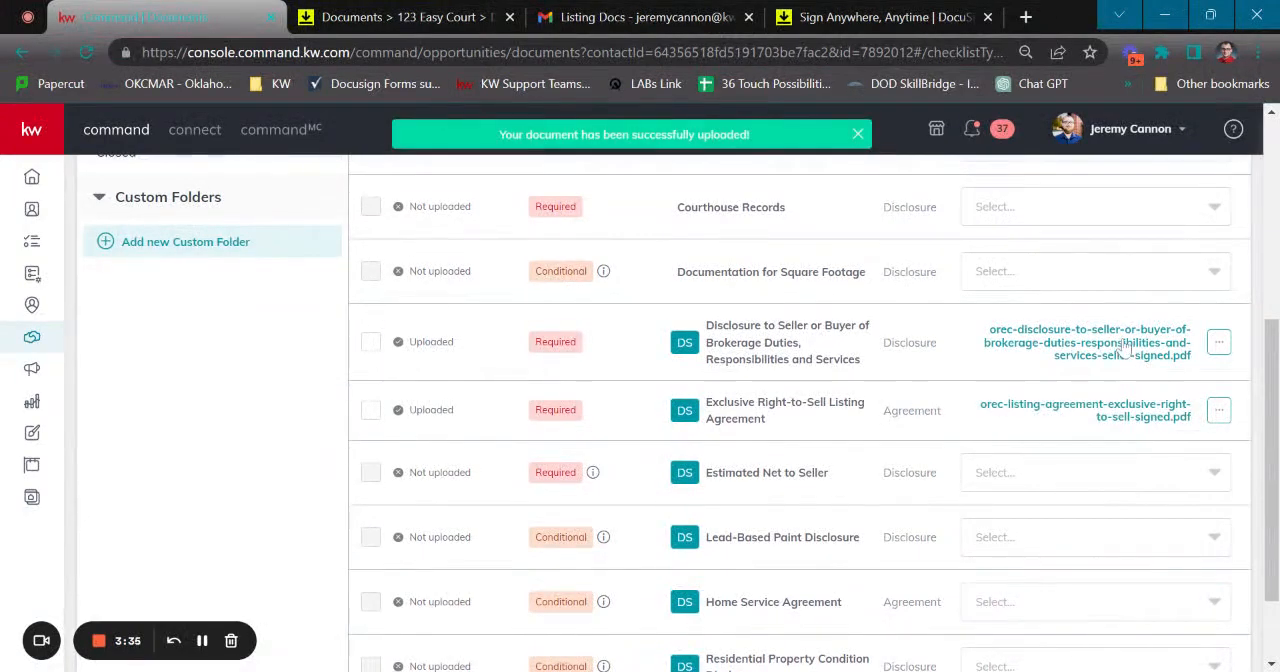
Open the attached Disclosure to Seller or Buyer file, examine its text and signature section, and close the preview
click(1125, 348)
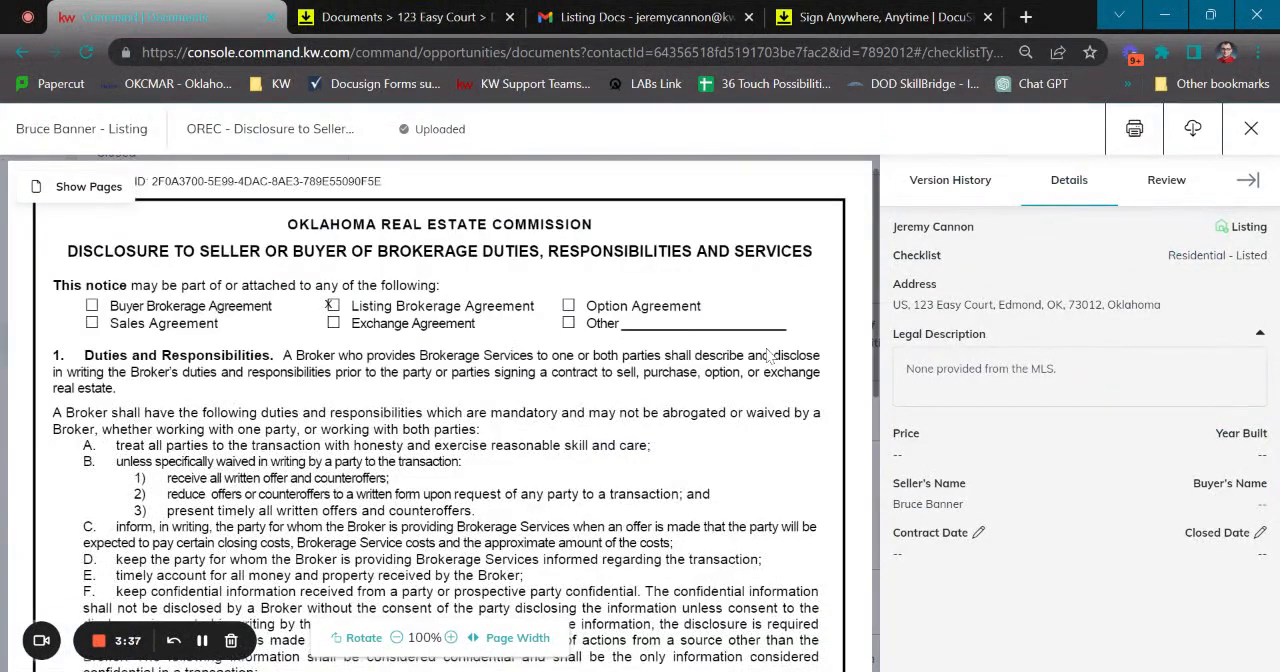
scroll(329, 305, down, 10)
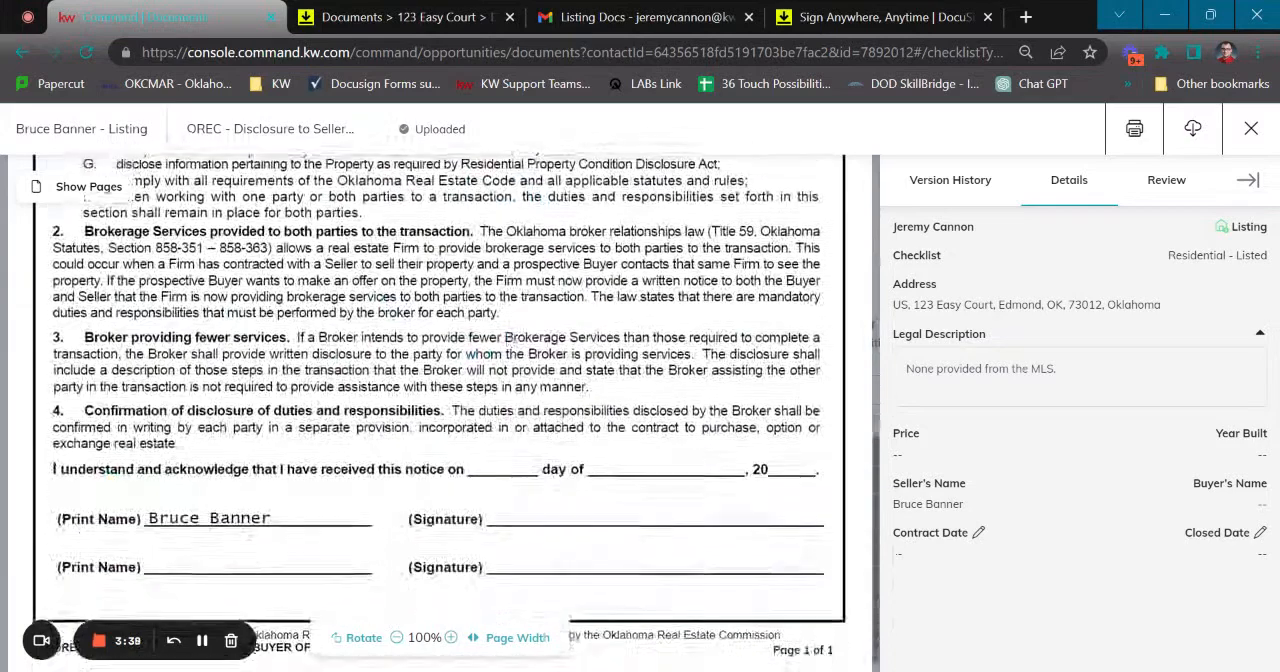
scroll(440, 400, up, 5)
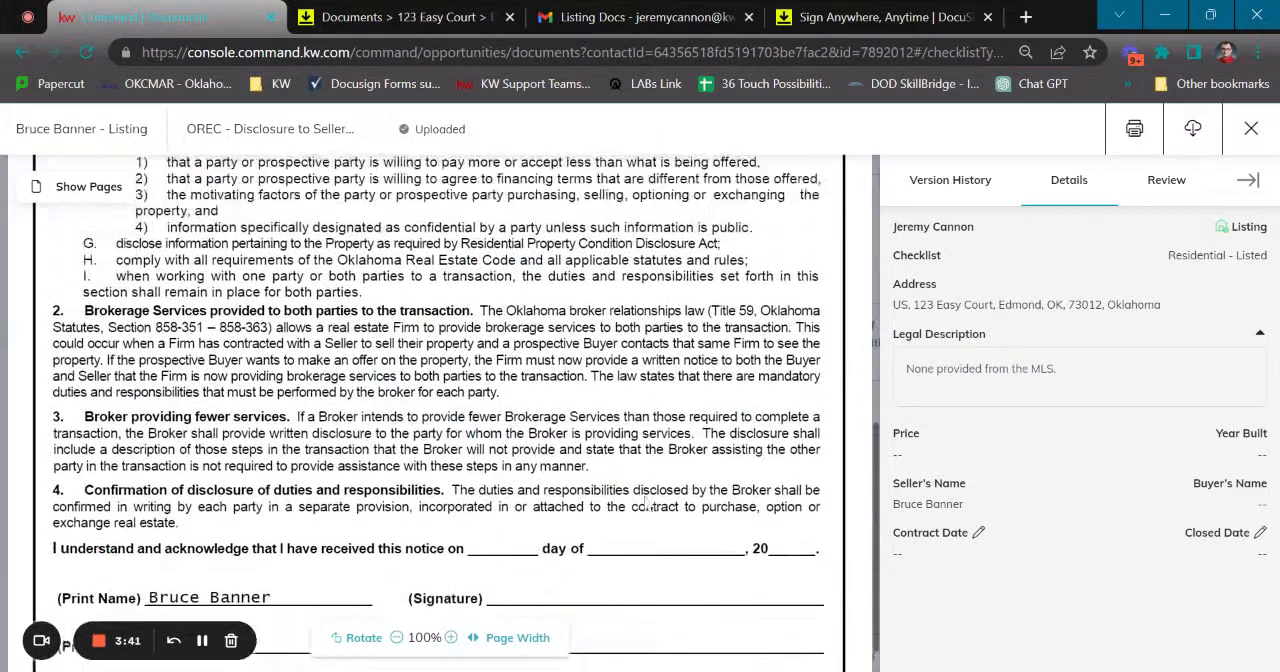
click(1251, 128)
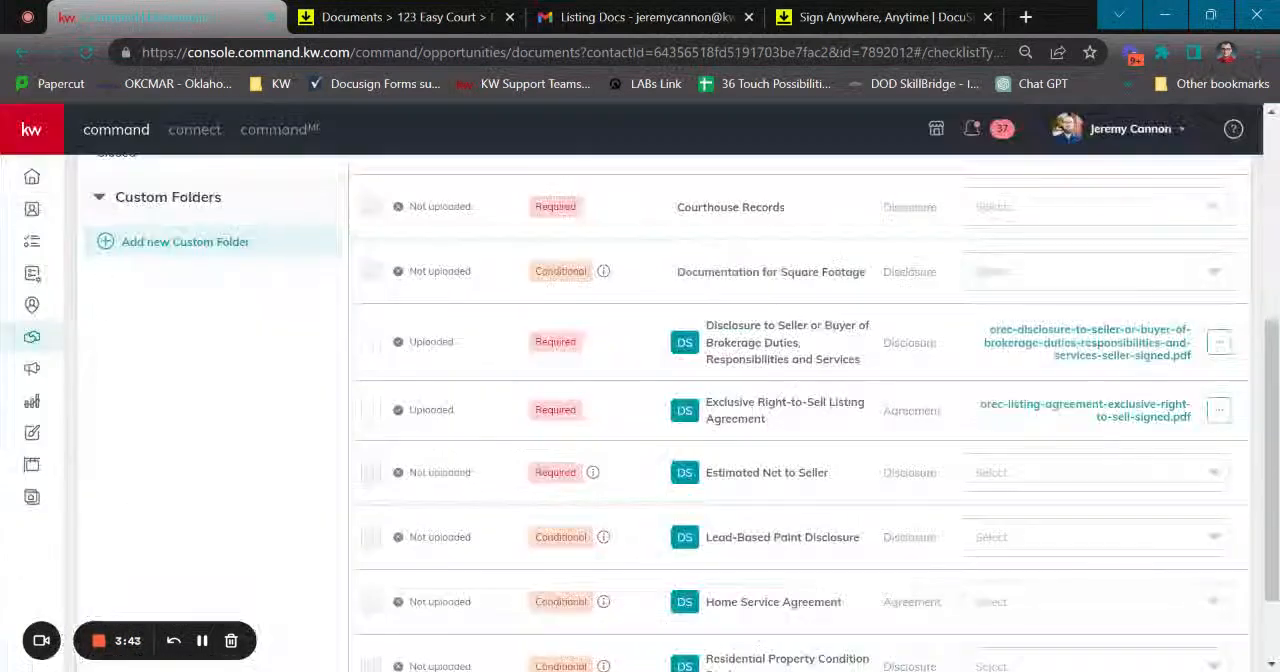
Open the attached Exclusive Right-to-Sell Listing Agreement file, examine it through the signature page, and return to the checklist
click(1110, 410)
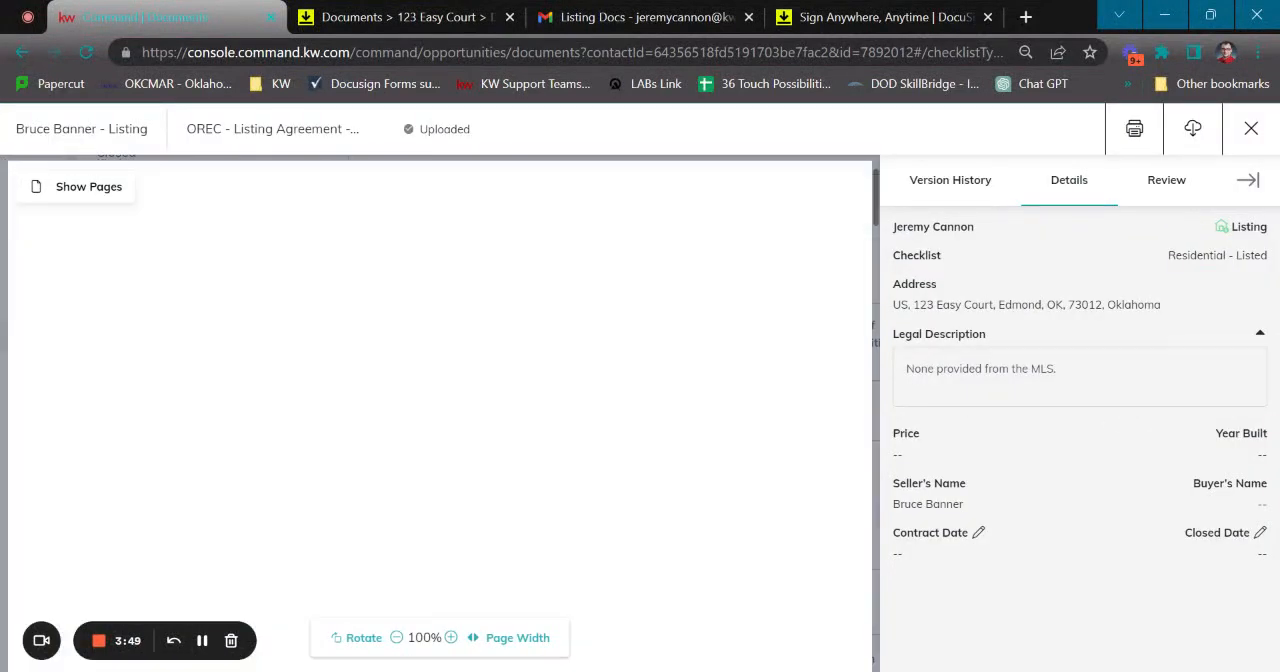
scroll(746, 317, down, 10)
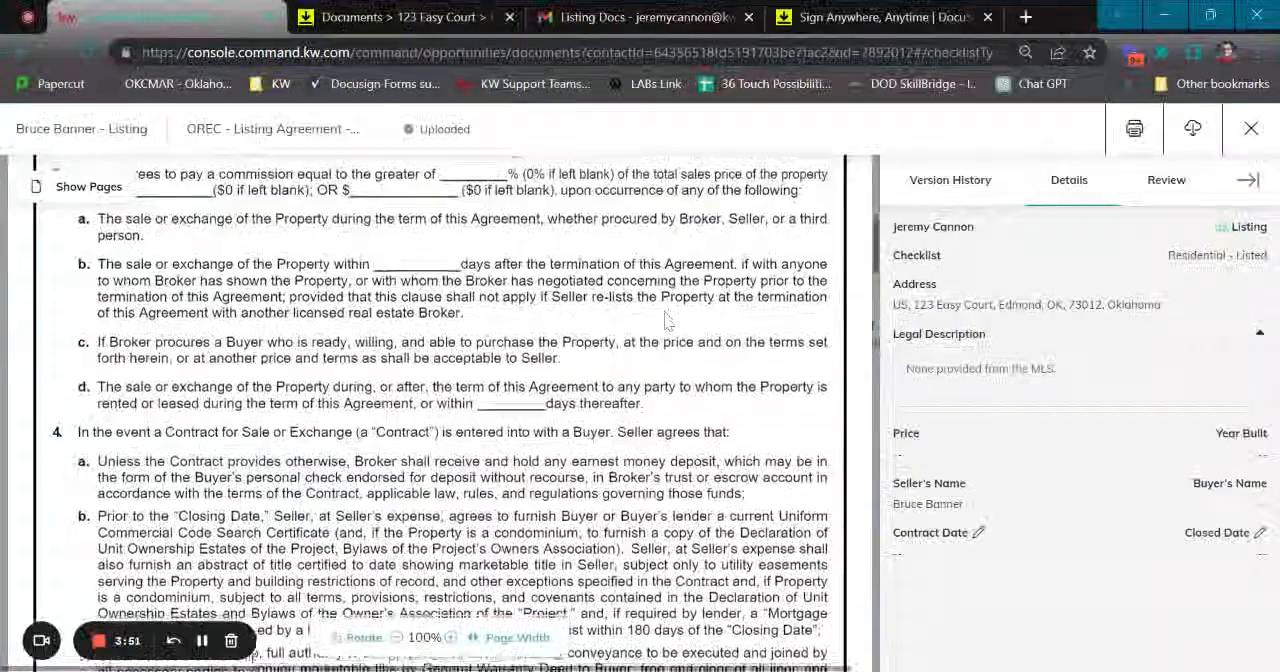
scroll(623, 307, down, 15)
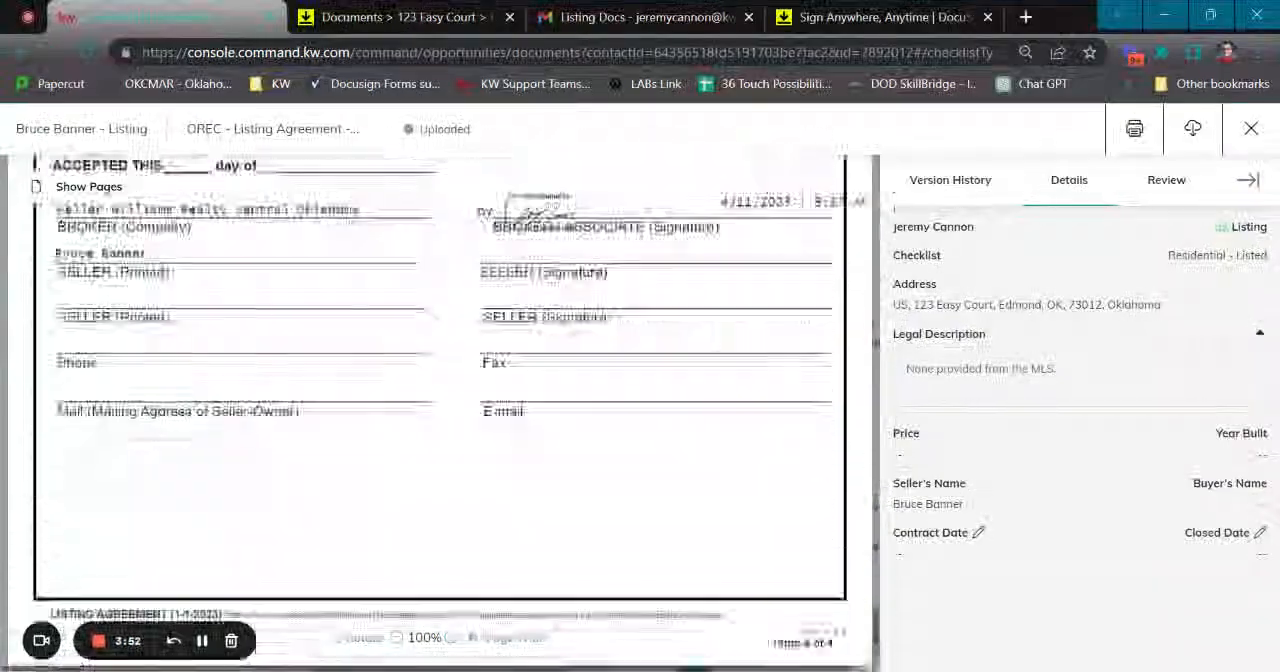
click(1251, 128)
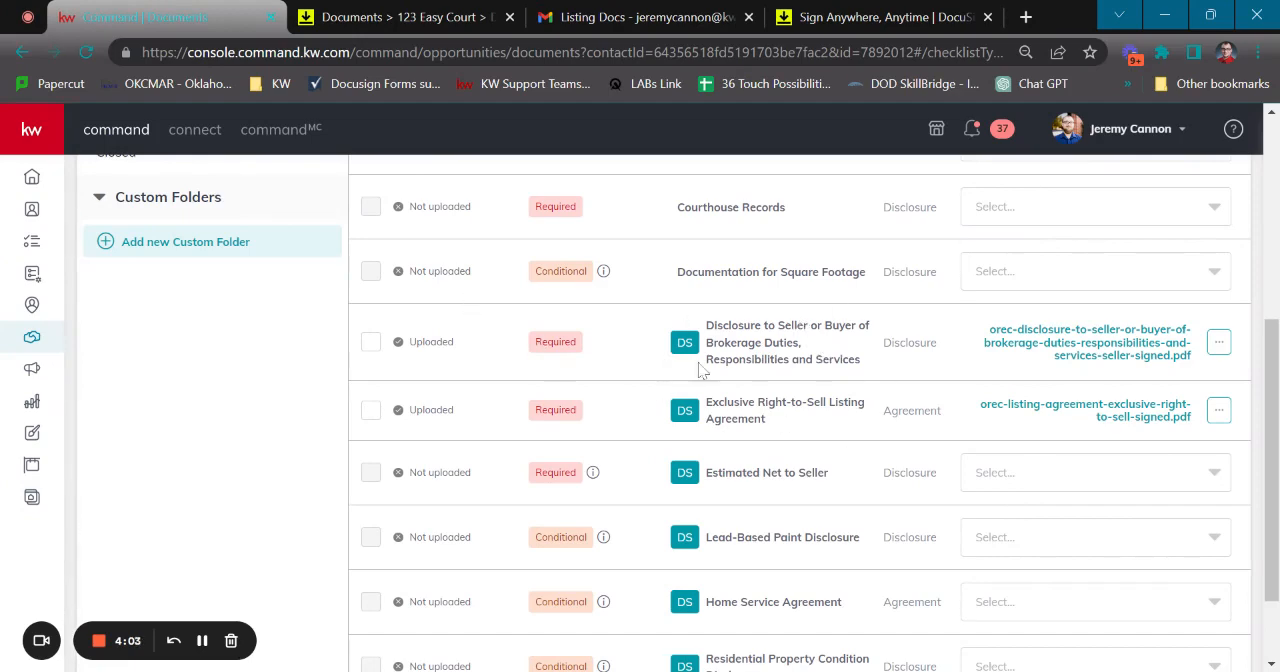
scroll(740, 365, up, 3)
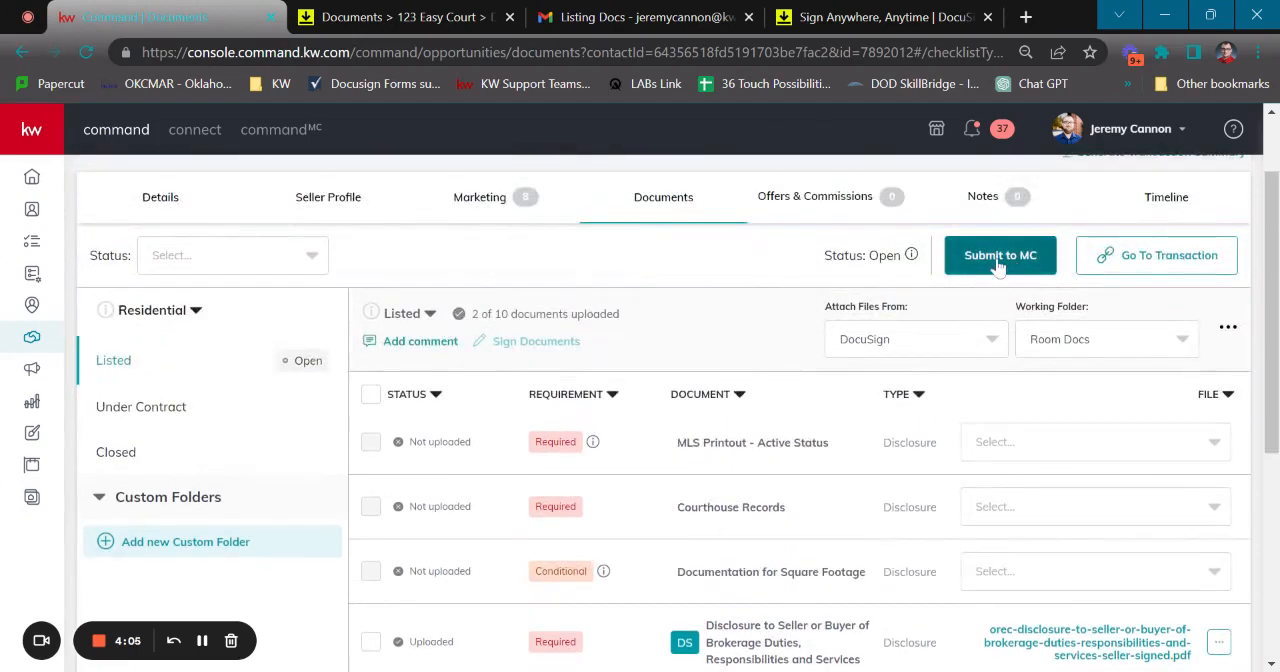